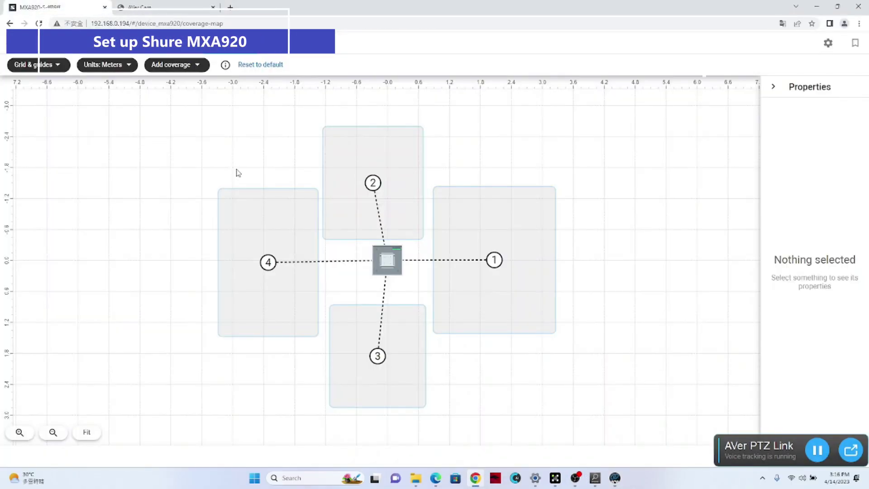
- Turn automatic coverage off in the MXA920's general settings
{"action": "left_click", "coordinate": [387, 260]}
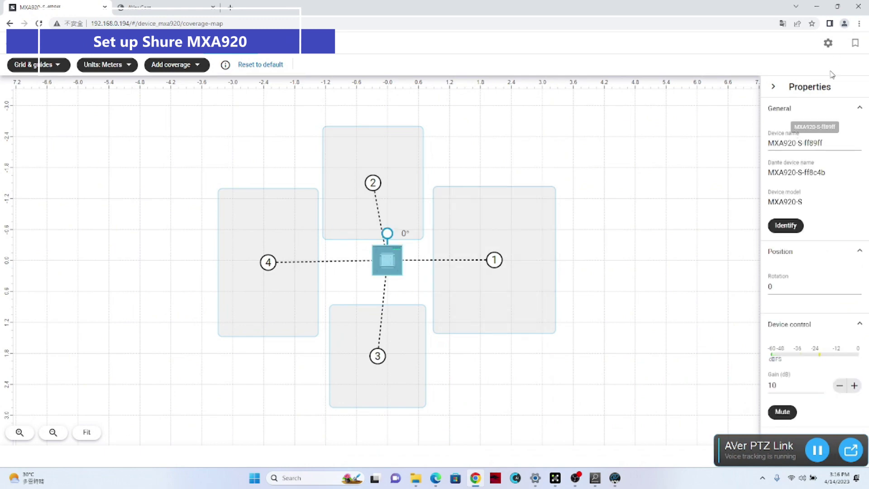
{"action": "left_click", "coordinate": [828, 43]}
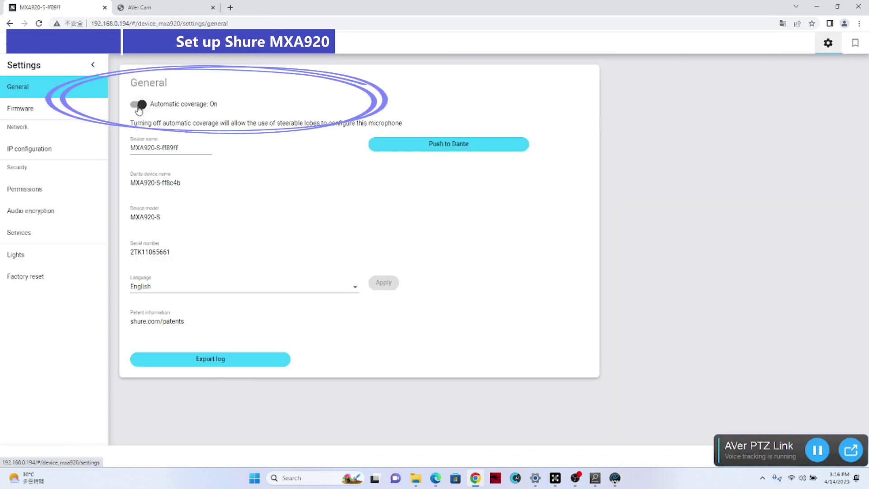
{"action": "left_click", "coordinate": [139, 108]}
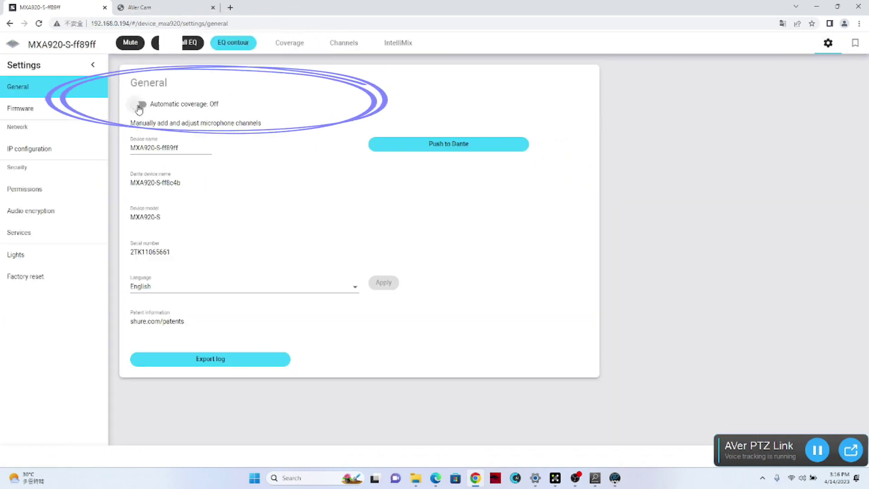
- Change the microphone's height from 2.74 m to 2.4 m on the coverage map
{"action": "left_click", "coordinate": [288, 44]}
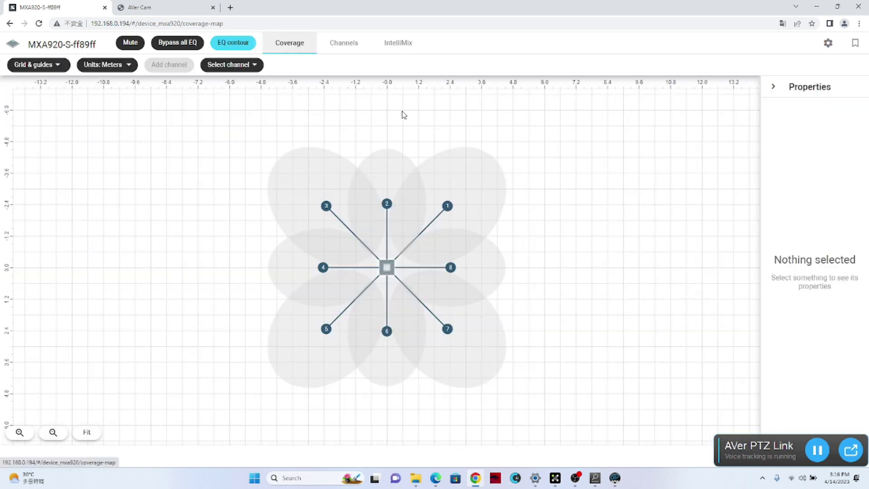
{"action": "left_click", "coordinate": [385, 267]}
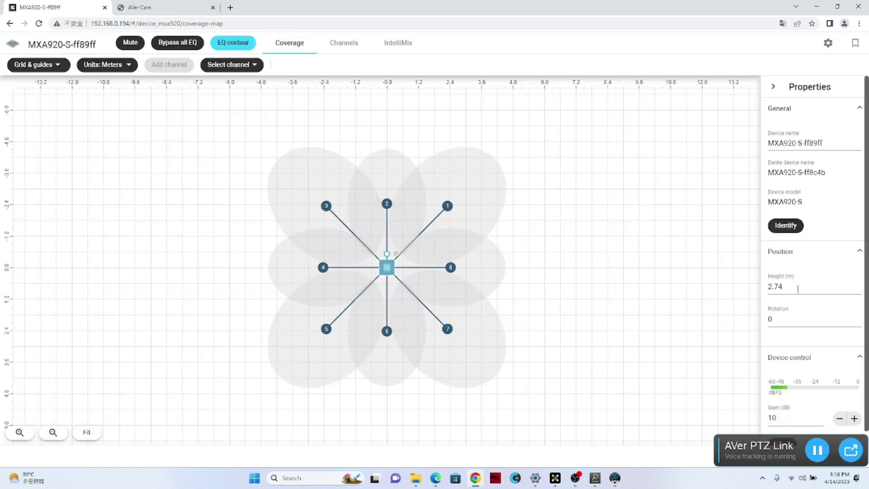
{"action": "left_click_drag", "start_coordinate": [798, 289], "coordinate": [714, 288]}
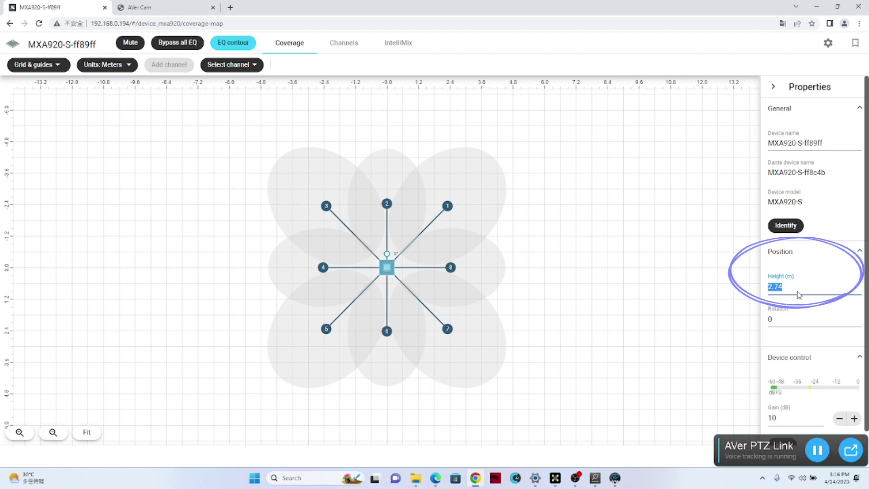
{"action": "type", "text": "2.4"}
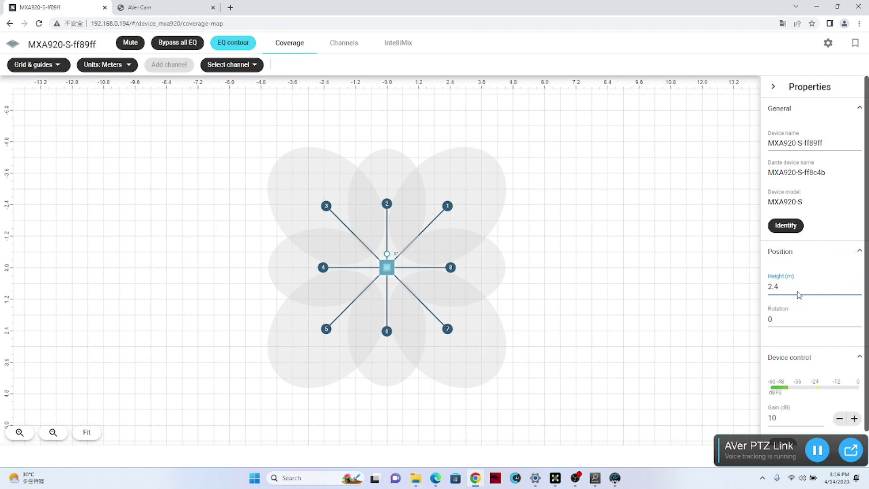
{"action": "scroll", "coordinate": [799, 295], "scroll_direction": "down", "scroll_amount": 1}
{"action": "scroll", "coordinate": [818, 204], "scroll_direction": "up", "scroll_amount": 1}
{"action": "key", "text": "Return"}
- Switch automatic coverage back on, check the microphone on the coverage map, and bring up AVer PTZ Link
{"action": "left_click", "coordinate": [828, 43]}
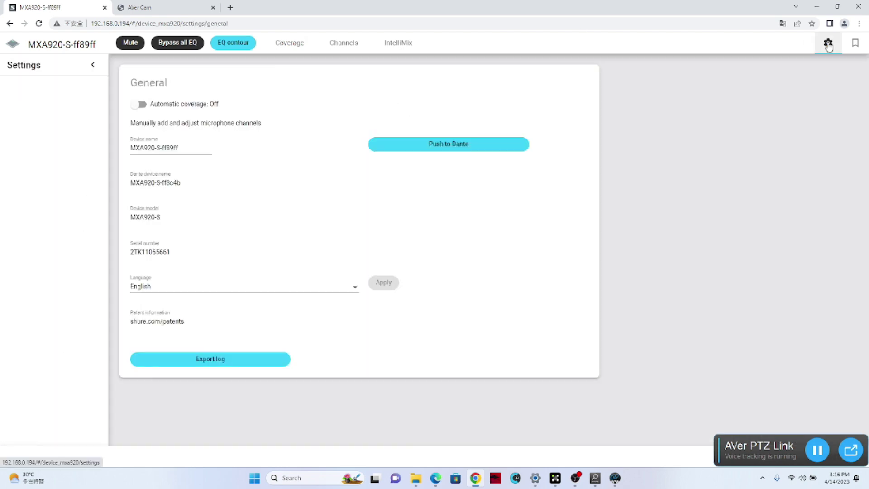
{"action": "left_click", "coordinate": [141, 105]}
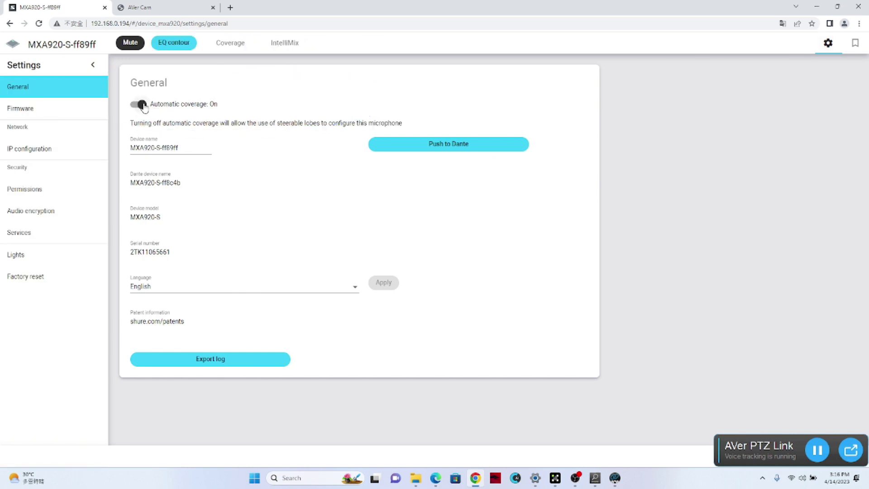
{"action": "left_click", "coordinate": [228, 48]}
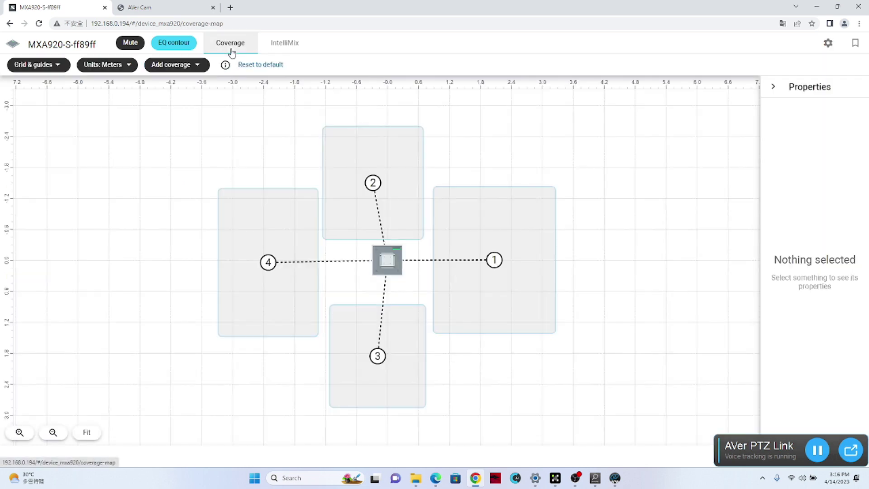
{"action": "left_click", "coordinate": [408, 270]}
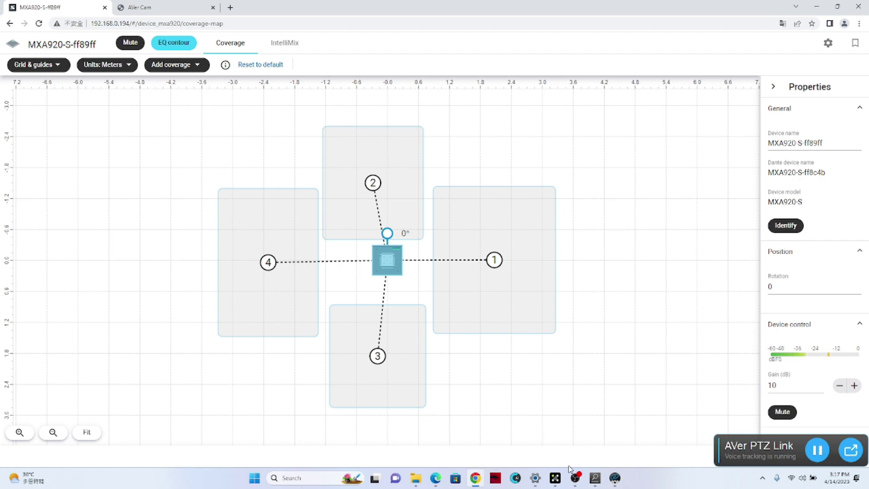
{"action": "left_click", "coordinate": [852, 450]}
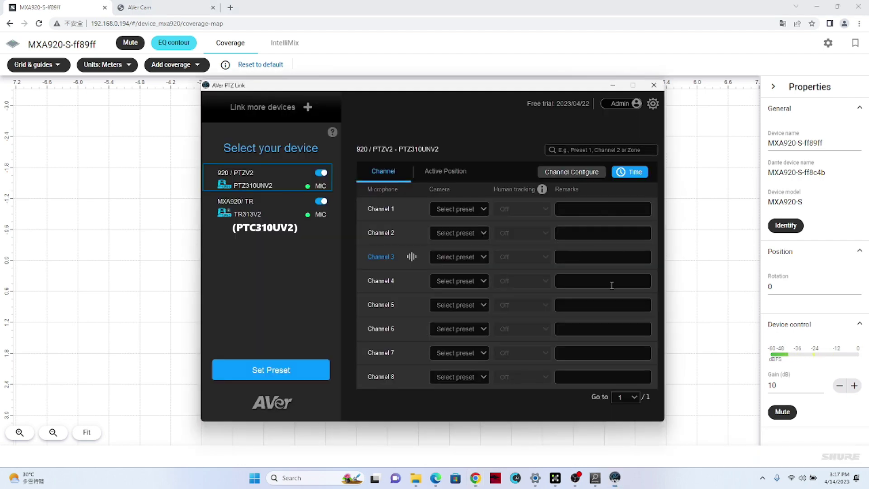
- Look over the add-device form and the 920 / PTZV2 link's settings, changing nothing
{"action": "left_click", "coordinate": [286, 107]}
{"action": "left_click", "coordinate": [285, 136]}
{"action": "left_click", "coordinate": [328, 99]}
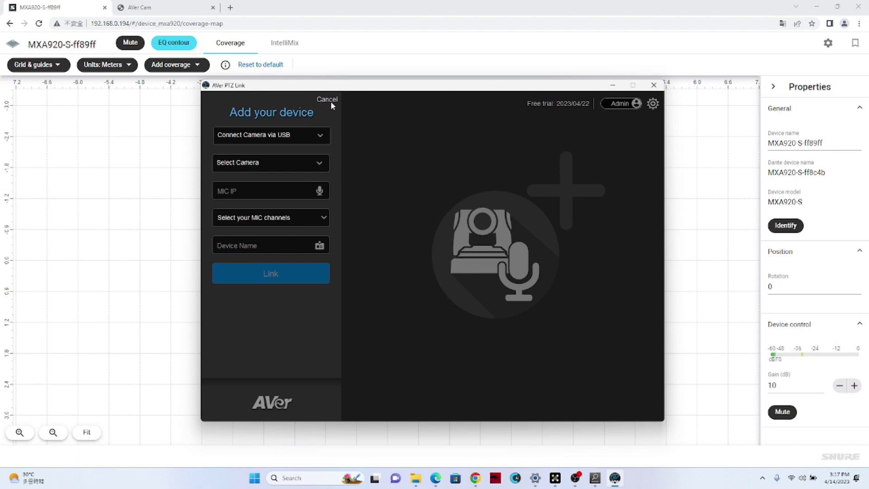
{"action": "left_click", "coordinate": [309, 172]}
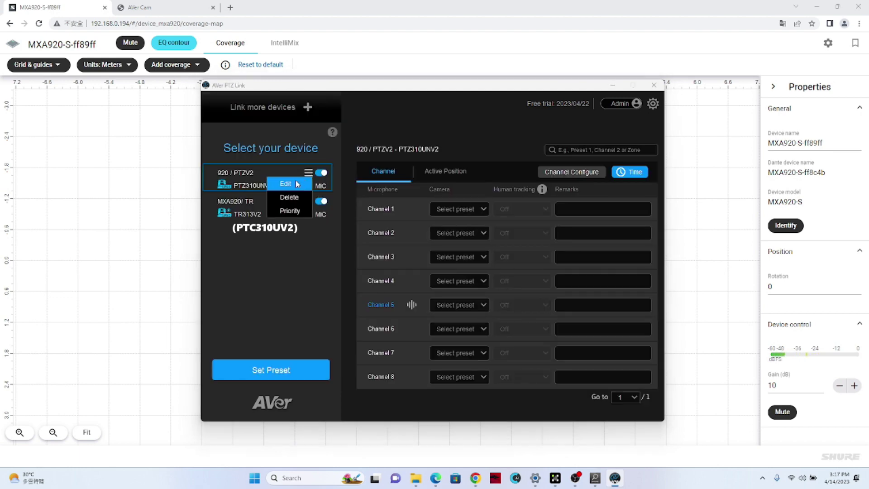
{"action": "left_click", "coordinate": [295, 180]}
{"action": "left_click", "coordinate": [466, 173]}
{"action": "left_click", "coordinate": [466, 173]}
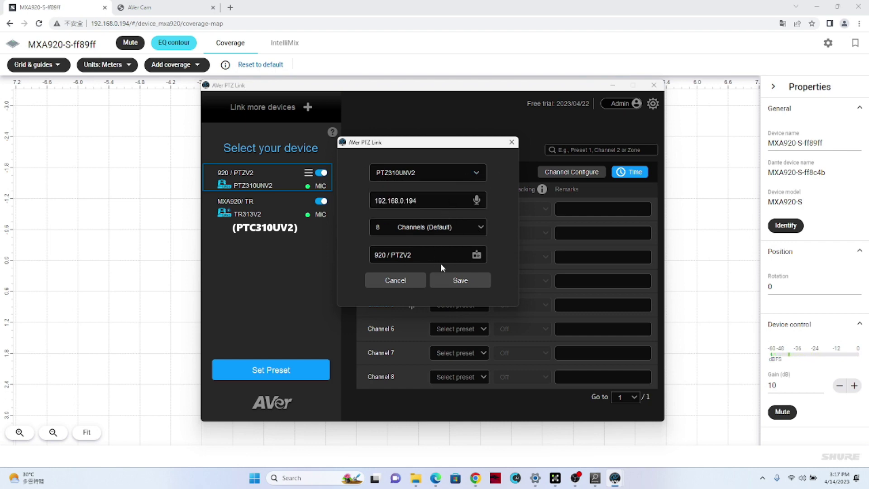
{"action": "left_click", "coordinate": [512, 142]}
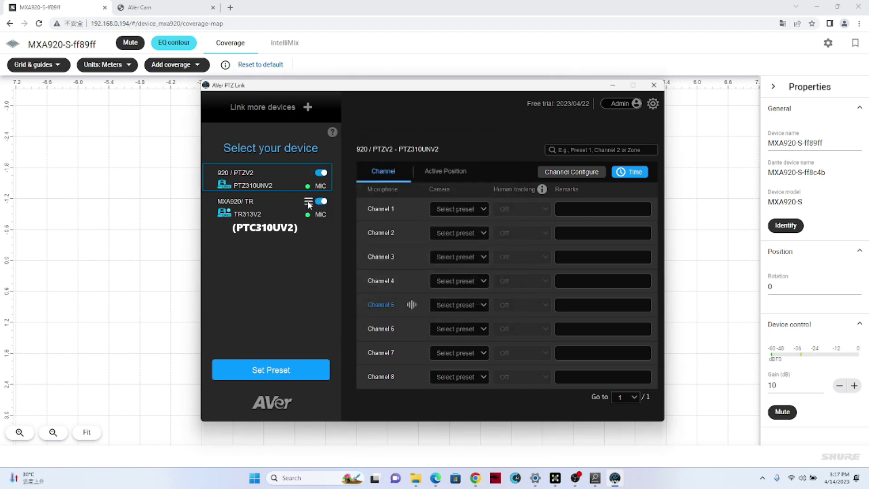
- Review the MXA920/ TR link's edit form without changes
{"action": "left_click", "coordinate": [293, 199]}
{"action": "left_click", "coordinate": [308, 201]}
{"action": "left_click", "coordinate": [291, 212]}
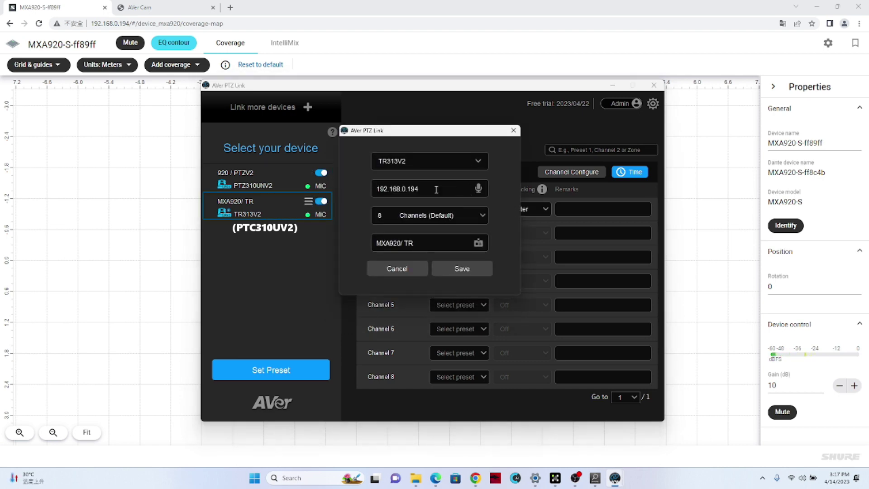
{"action": "left_click", "coordinate": [410, 271]}
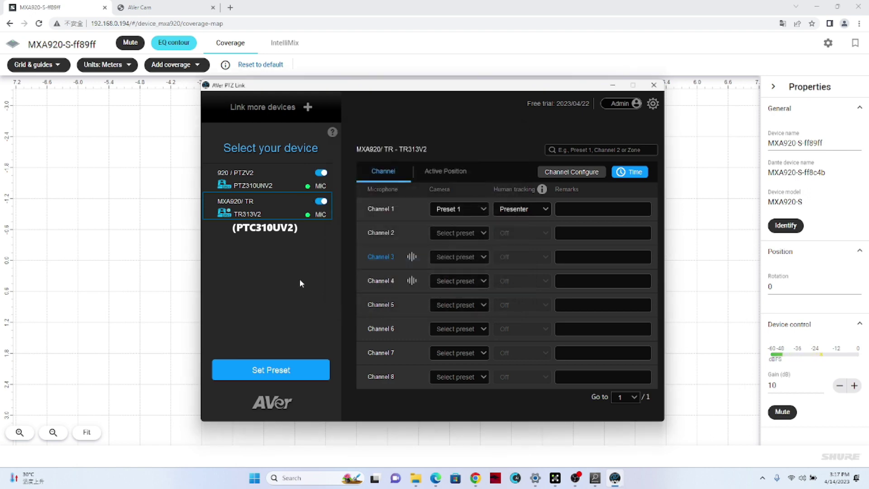
{"action": "mouse_move", "coordinate": [266, 218]}
- Set the MXA920/ TR link's pickup mode to Coverage and save it
{"action": "left_click", "coordinate": [263, 173]}
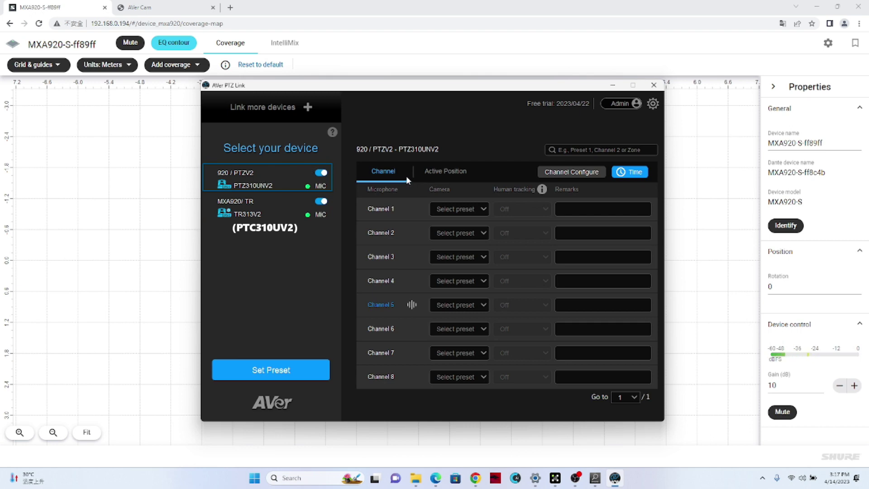
{"action": "left_click", "coordinate": [283, 206]}
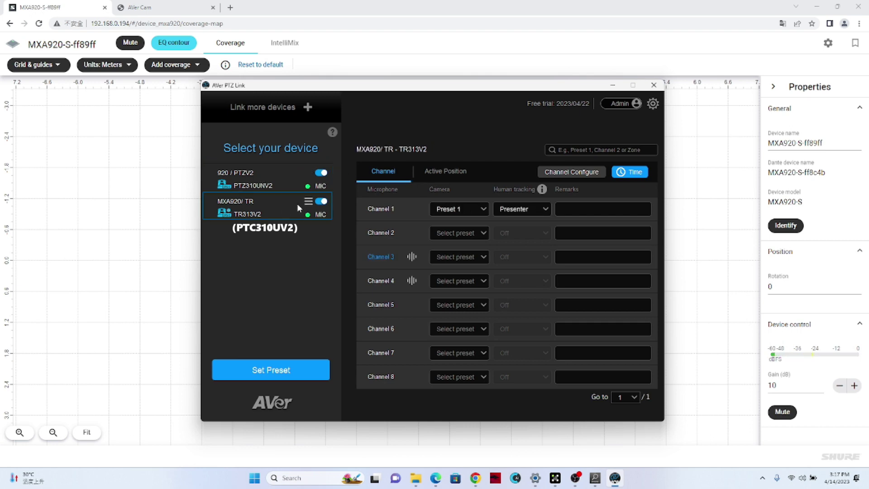
{"action": "left_click", "coordinate": [574, 173]}
{"action": "left_click", "coordinate": [460, 212]}
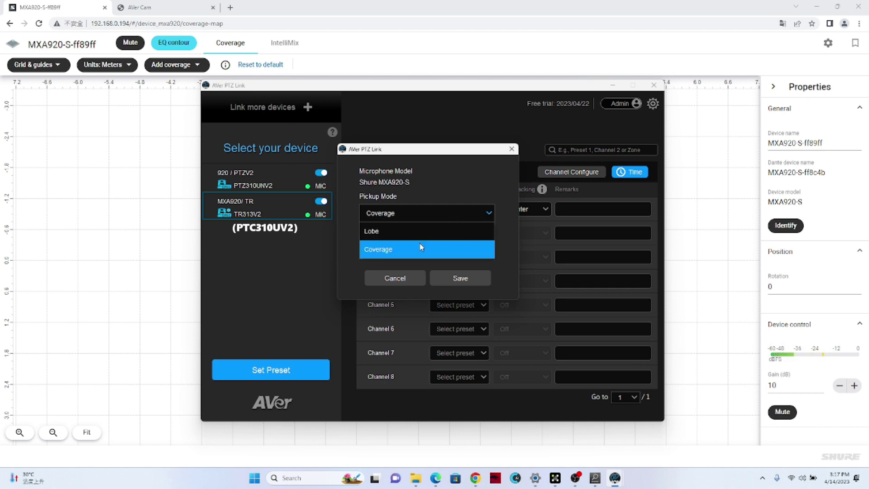
{"action": "left_click", "coordinate": [421, 246]}
{"action": "left_click", "coordinate": [467, 281]}
- Reselect the 920 / PTZV2 link and recheck its edit form
{"action": "left_click", "coordinate": [267, 181]}
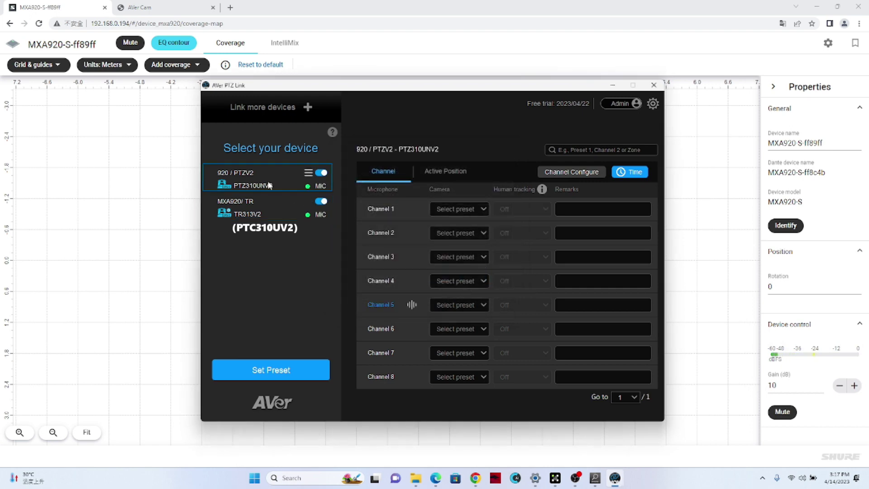
{"action": "left_click", "coordinate": [308, 172]}
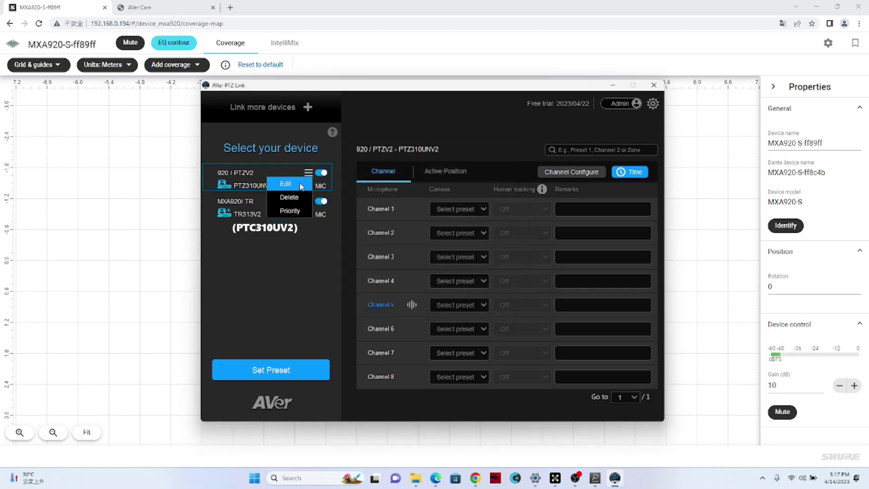
{"action": "left_click", "coordinate": [300, 185]}
{"action": "left_click", "coordinate": [512, 143]}
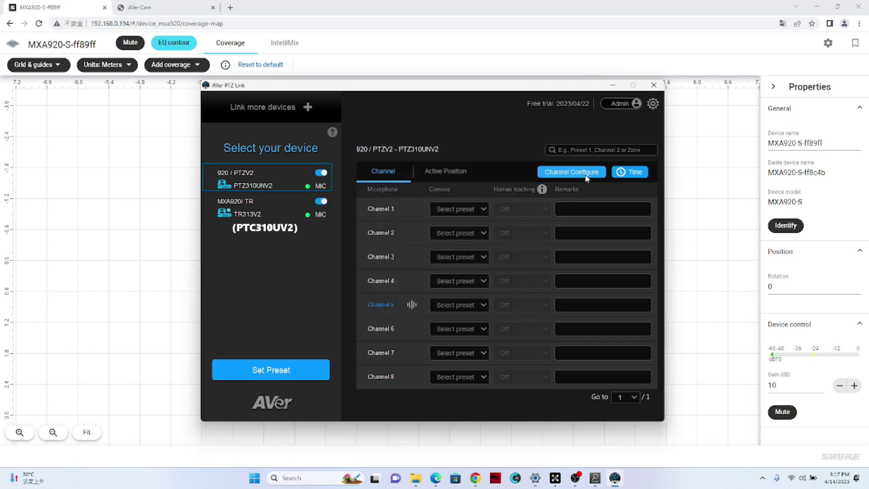
- Start calibrating the 920 / PTZV2 camera and go through the camera-angle tips
{"action": "left_click", "coordinate": [571, 172]}
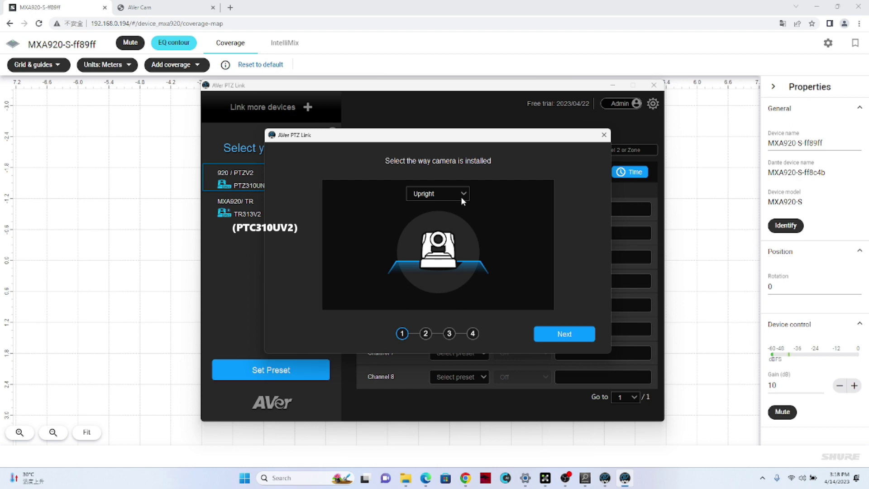
{"action": "left_click", "coordinate": [568, 334]}
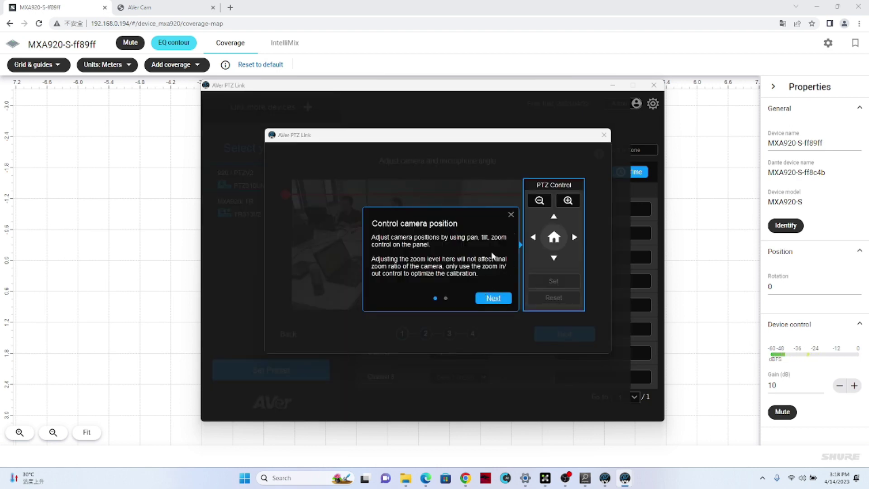
{"action": "left_click", "coordinate": [493, 297]}
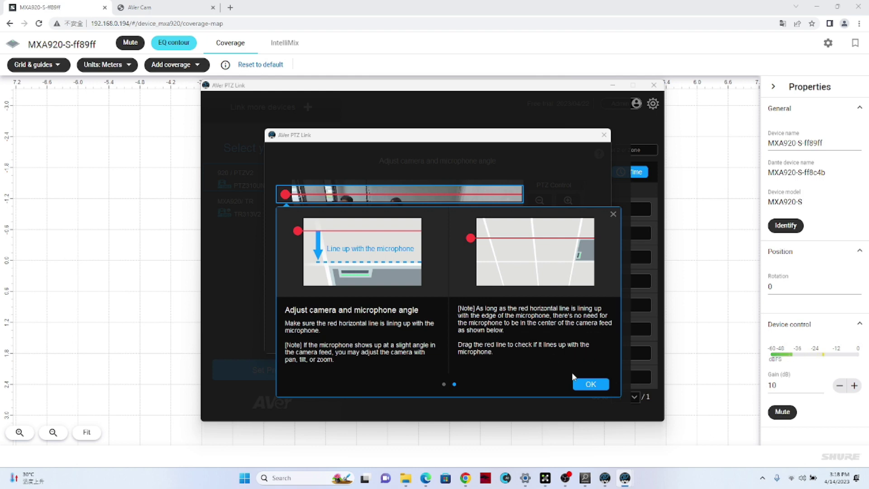
{"action": "left_click", "coordinate": [594, 385]}
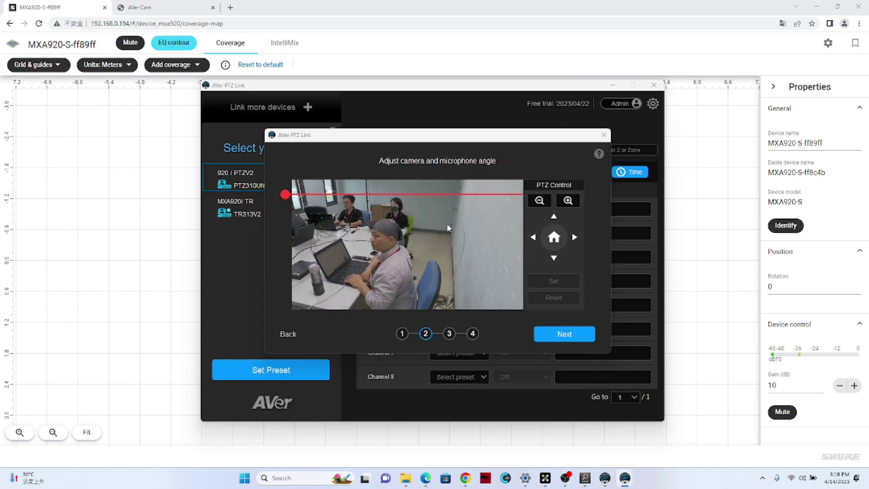
- Tilt and pan the camera up toward the microphone on the ceiling
{"action": "left_click", "coordinate": [555, 216]}
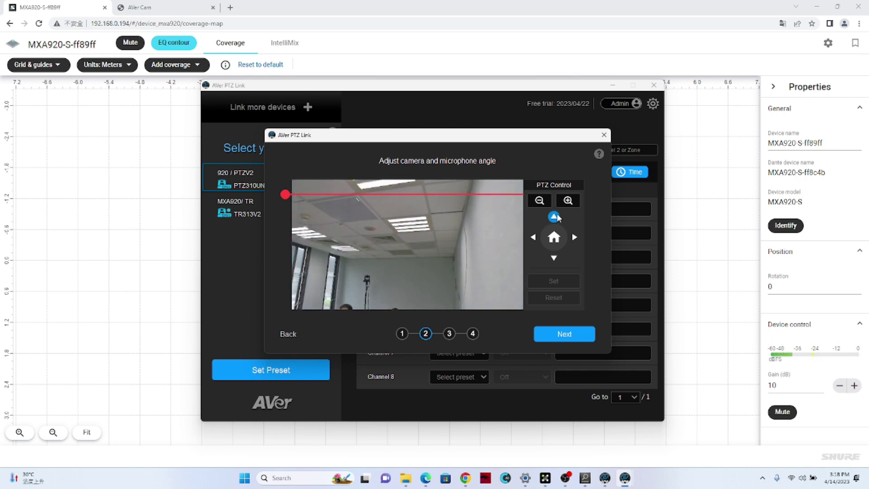
{"action": "left_click", "coordinate": [557, 214]}
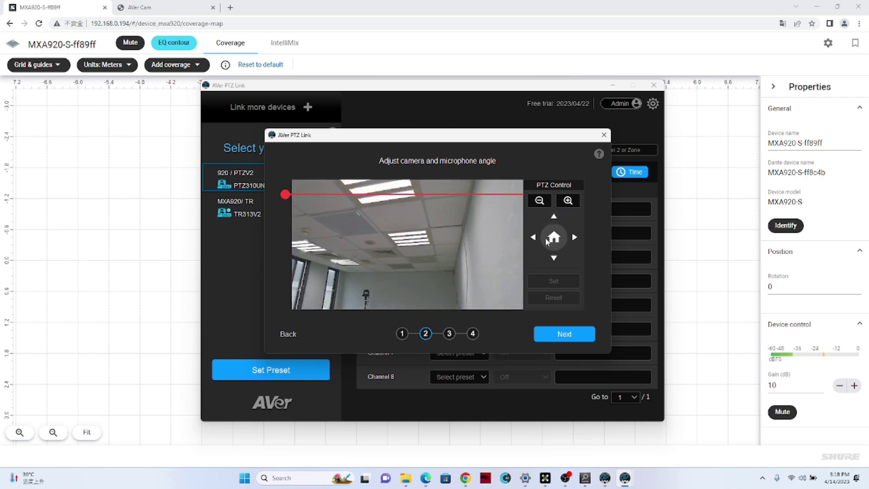
{"action": "left_click", "coordinate": [575, 236]}
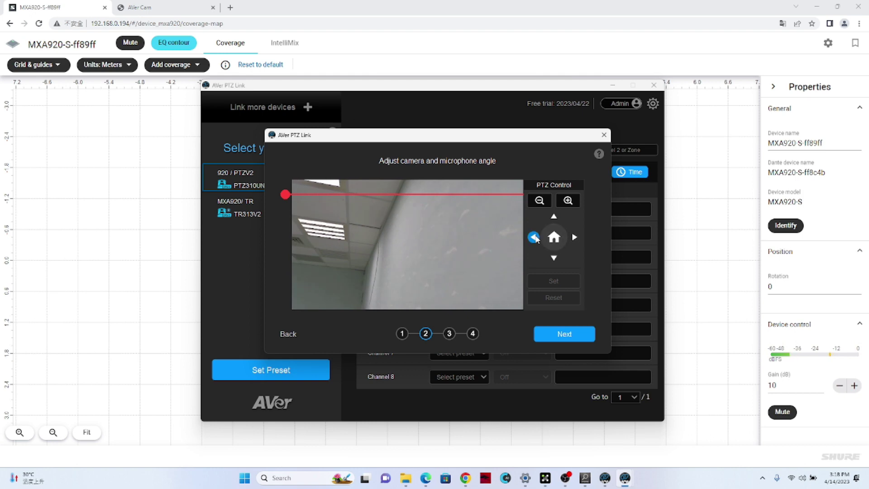
{"action": "left_click", "coordinate": [535, 237]}
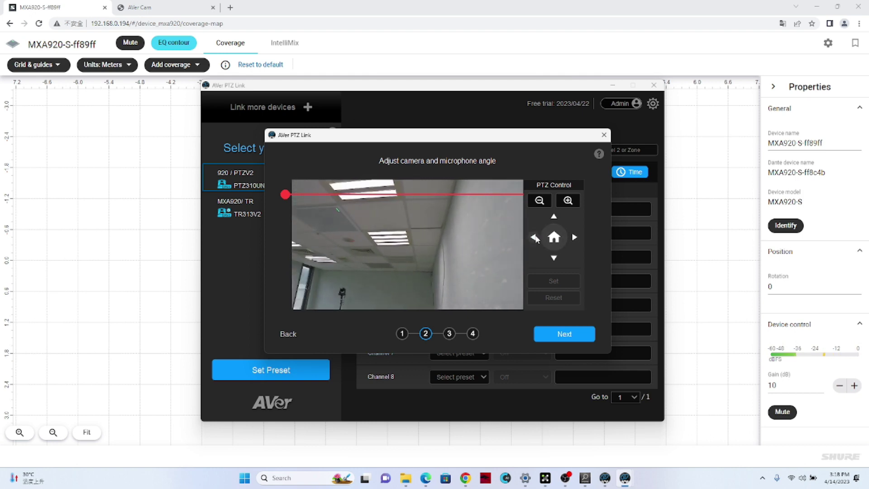
{"action": "left_click", "coordinate": [575, 237]}
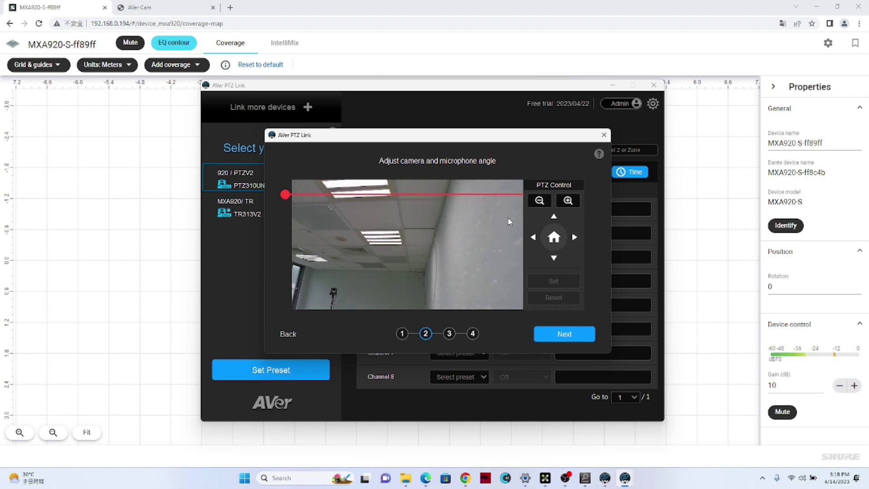
{"action": "left_click", "coordinate": [575, 237]}
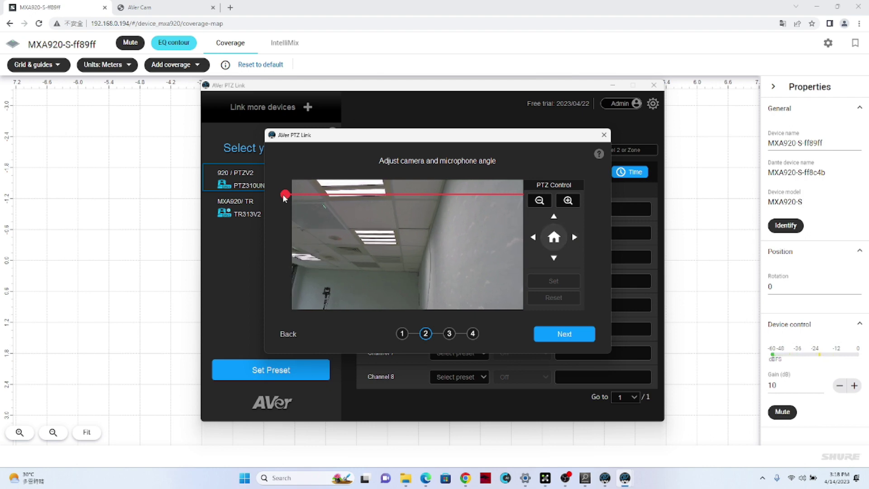
- Lower the red guide line to align with the ceiling, fine-tuning the camera aim
{"action": "left_click_drag", "start_coordinate": [285, 194], "coordinate": [285, 232]}
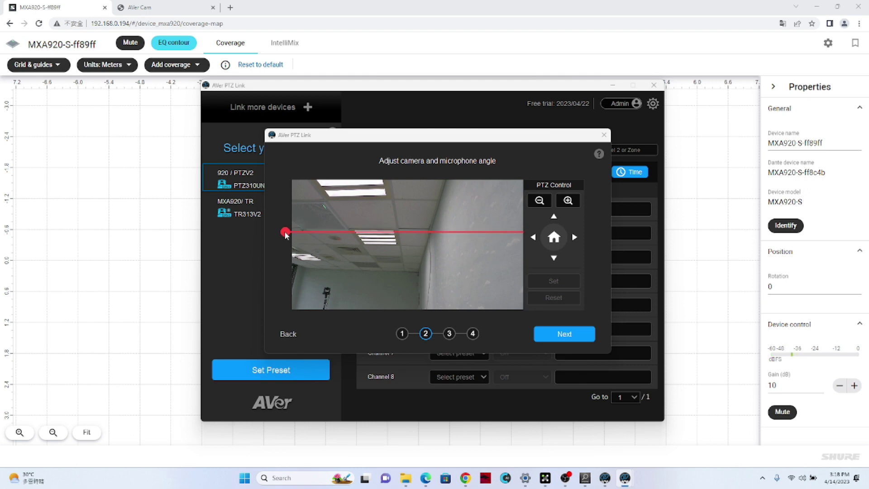
{"action": "left_click", "coordinate": [575, 238]}
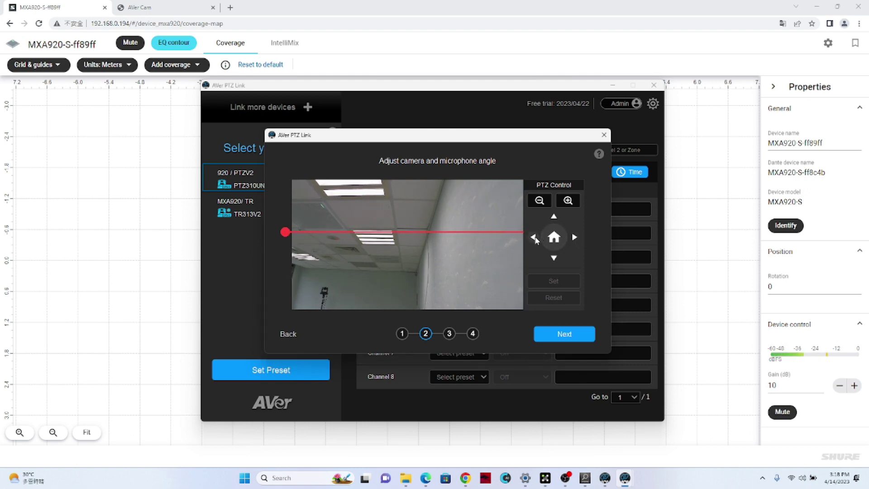
{"action": "left_click", "coordinate": [534, 238]}
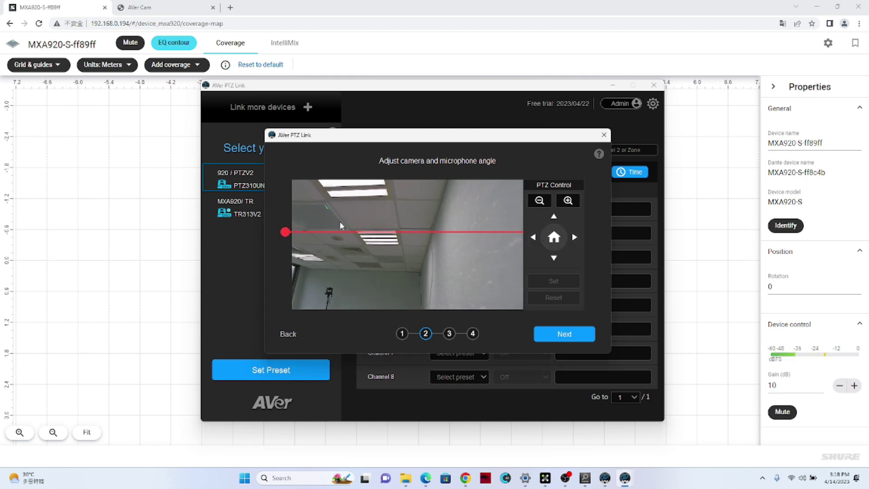
{"action": "left_click_drag", "start_coordinate": [285, 233], "coordinate": [287, 235]}
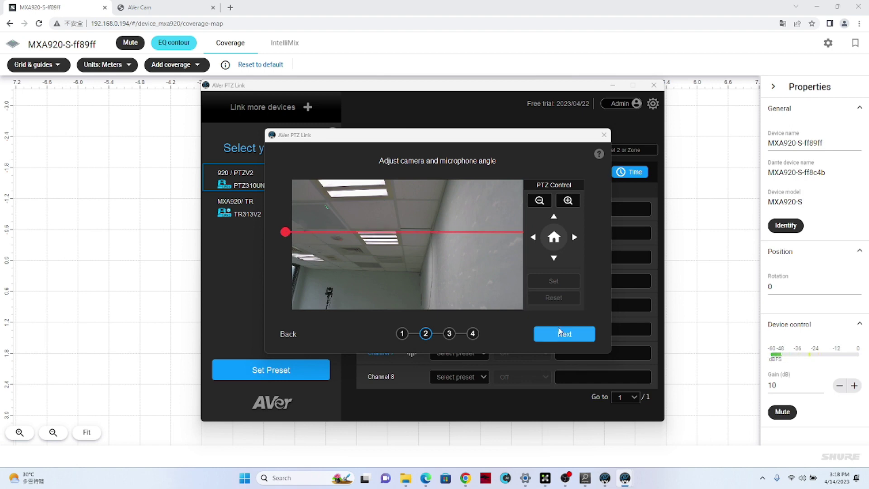
{"action": "left_click", "coordinate": [571, 336]}
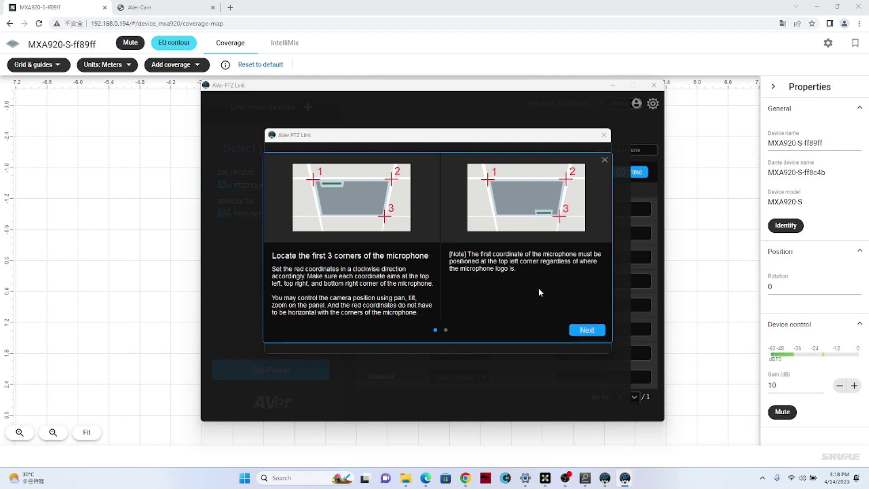
- Dismiss the tutorial, aim at the microphone's first corner, and set it
{"action": "left_click", "coordinate": [594, 332]}
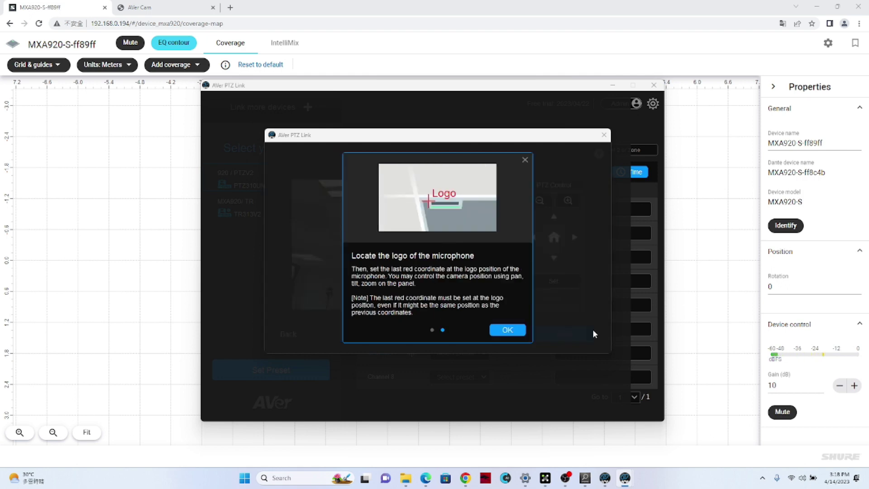
{"action": "left_click", "coordinate": [513, 333]}
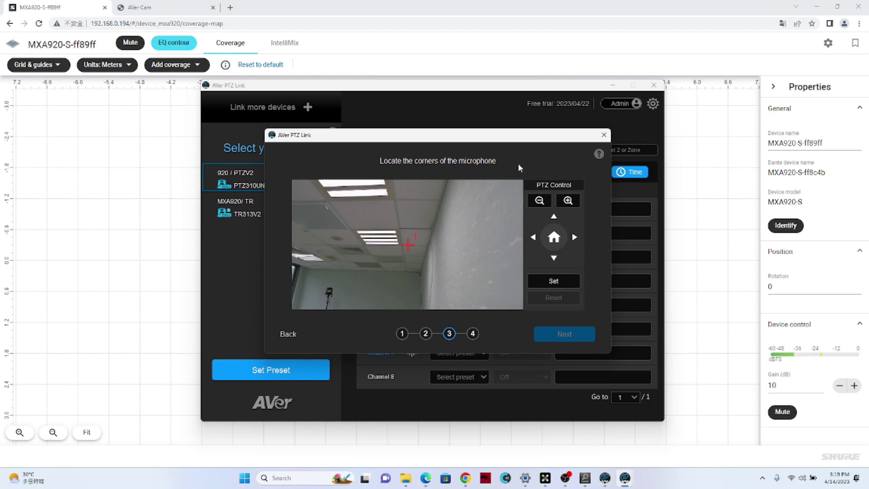
{"action": "left_click", "coordinate": [534, 237]}
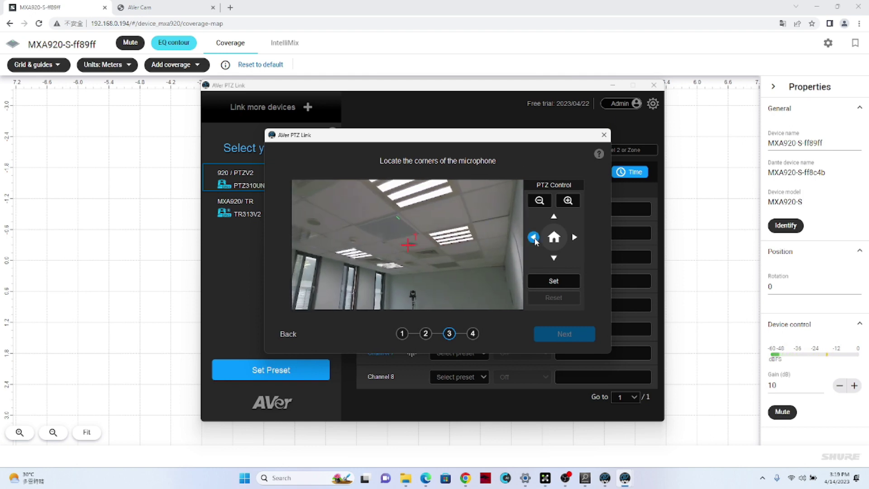
{"action": "left_click", "coordinate": [534, 238]}
{"action": "left_click", "coordinate": [553, 217]}
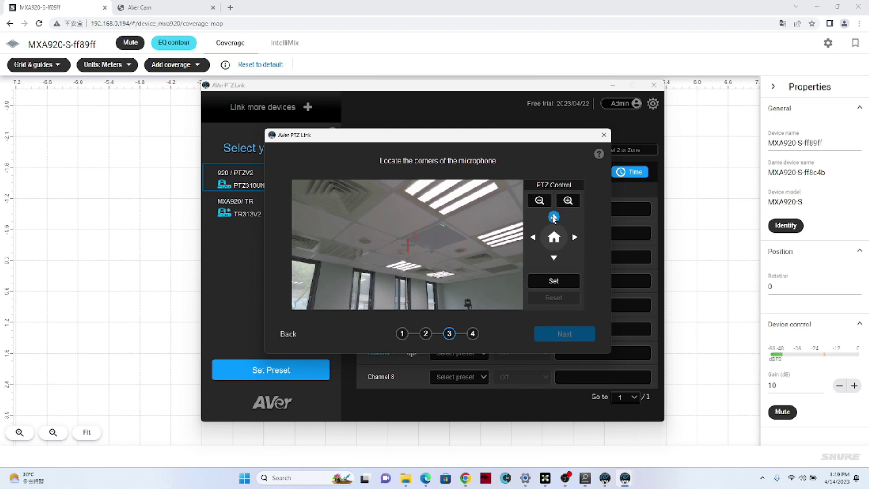
{"action": "left_click", "coordinate": [532, 238]}
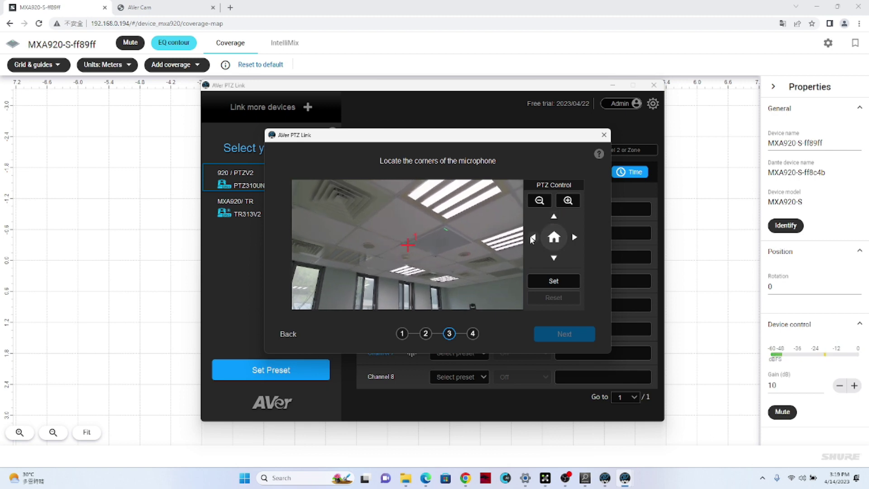
{"action": "left_click", "coordinate": [562, 284]}
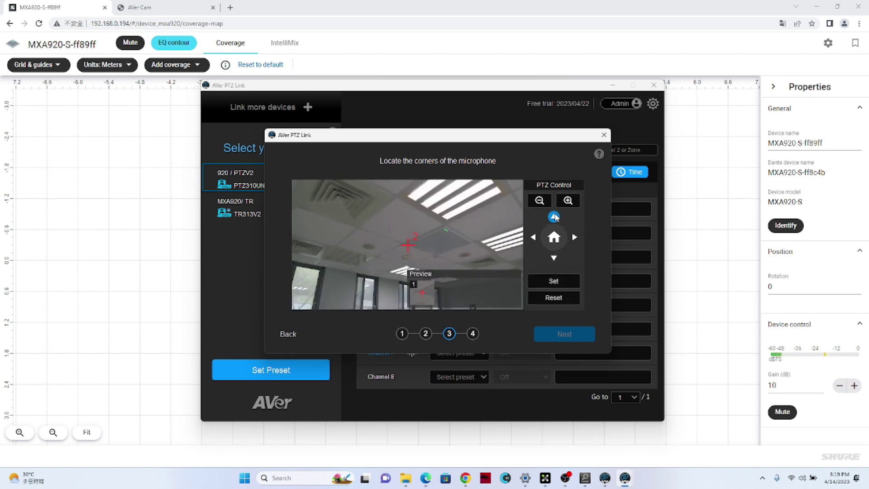
- Aim the camera at the microphone's second corner and set it
{"action": "left_click", "coordinate": [555, 217]}
{"action": "left_click", "coordinate": [575, 236]}
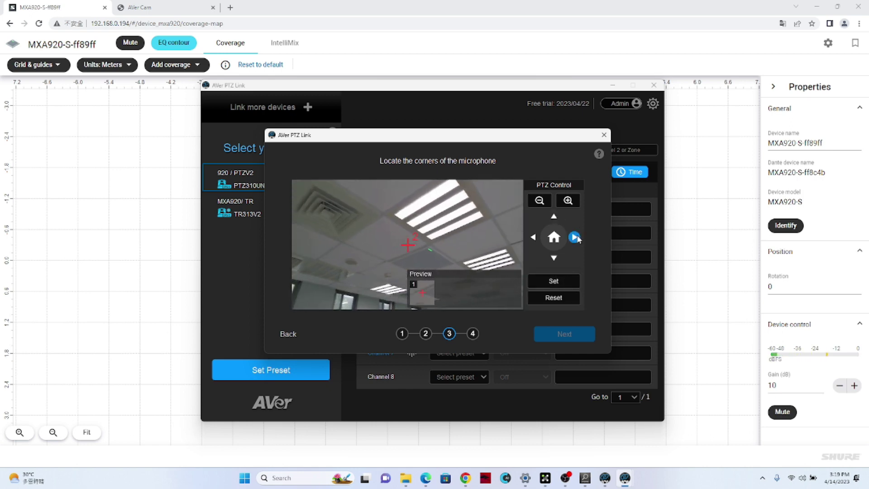
{"action": "left_click", "coordinate": [531, 239]}
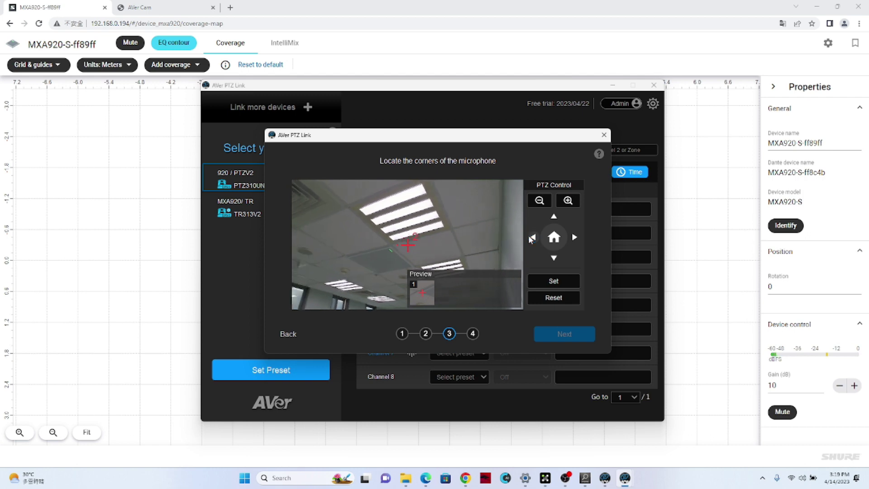
{"action": "left_click", "coordinate": [531, 238]}
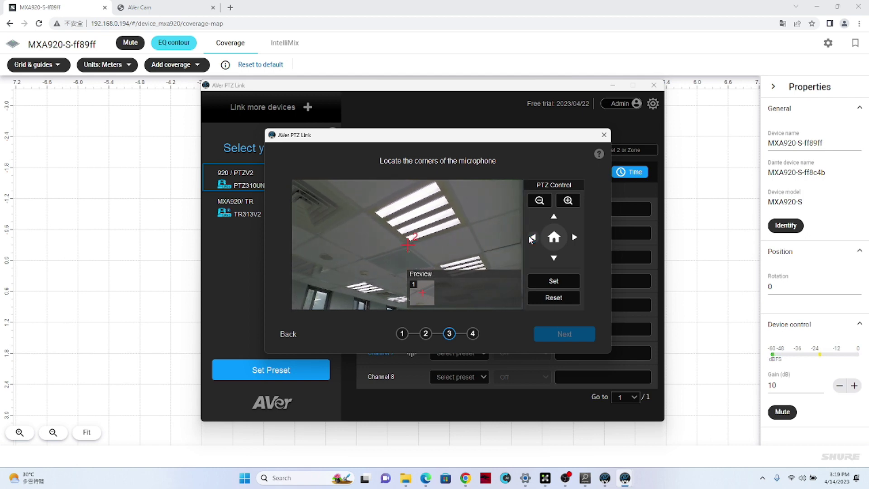
{"action": "left_click", "coordinate": [555, 258]}
{"action": "left_click", "coordinate": [554, 259]}
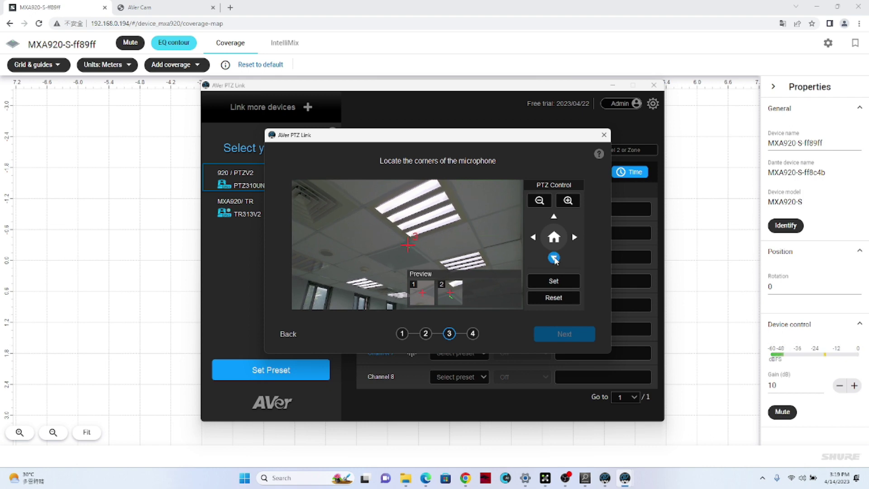
- Aim the camera down onto the microphone's third corner and set it
{"action": "left_click", "coordinate": [554, 259]}
{"action": "left_click", "coordinate": [554, 259]}
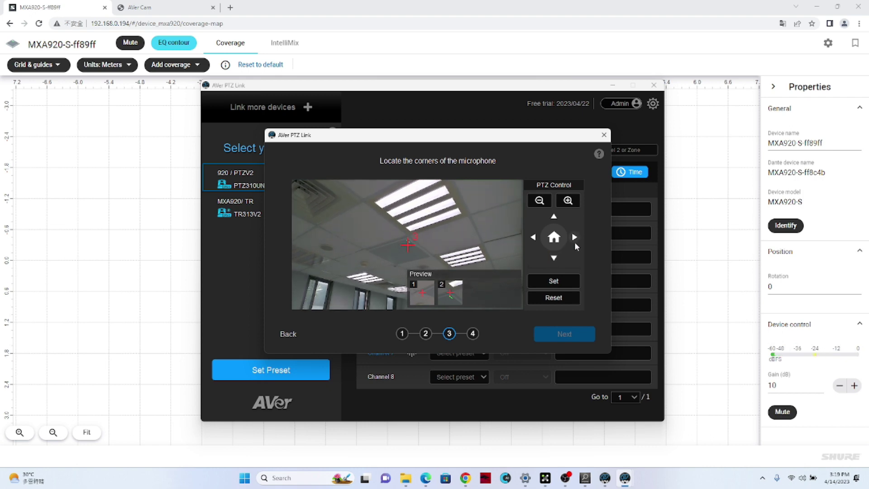
{"action": "left_click", "coordinate": [574, 237]}
{"action": "left_click", "coordinate": [533, 237]}
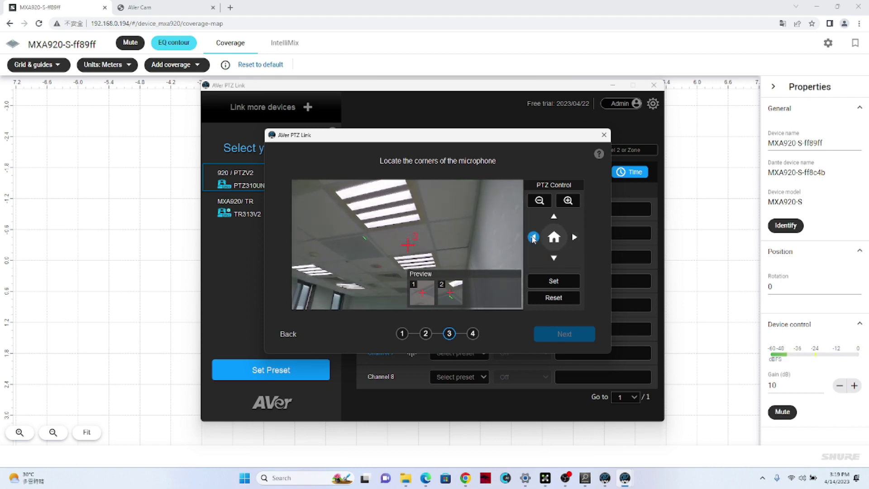
{"action": "left_click", "coordinate": [533, 238]}
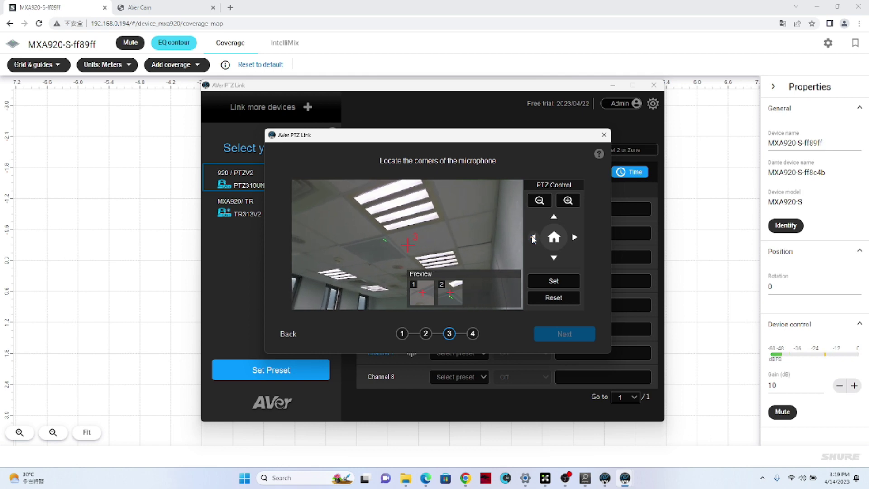
{"action": "left_click", "coordinate": [554, 259]}
{"action": "left_click", "coordinate": [555, 259]}
{"action": "left_click", "coordinate": [555, 259]}
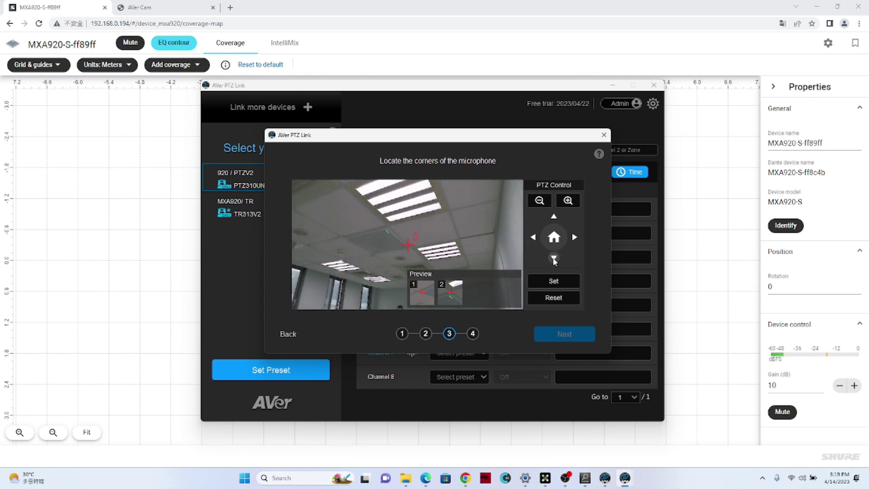
{"action": "left_click", "coordinate": [554, 259]}
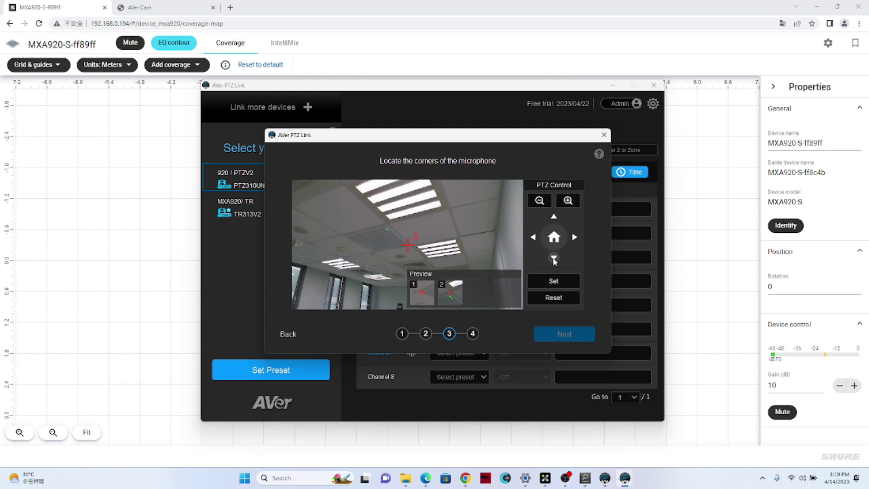
{"action": "left_click", "coordinate": [554, 259]}
{"action": "left_click", "coordinate": [558, 280]}
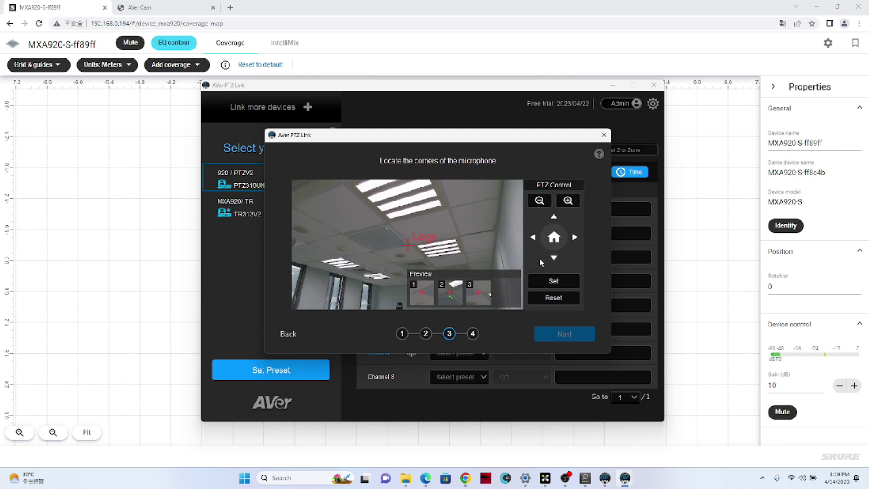
- Aim the camera at the microphone's logo and set it
{"action": "left_click", "coordinate": [534, 237]}
{"action": "left_click", "coordinate": [534, 238]}
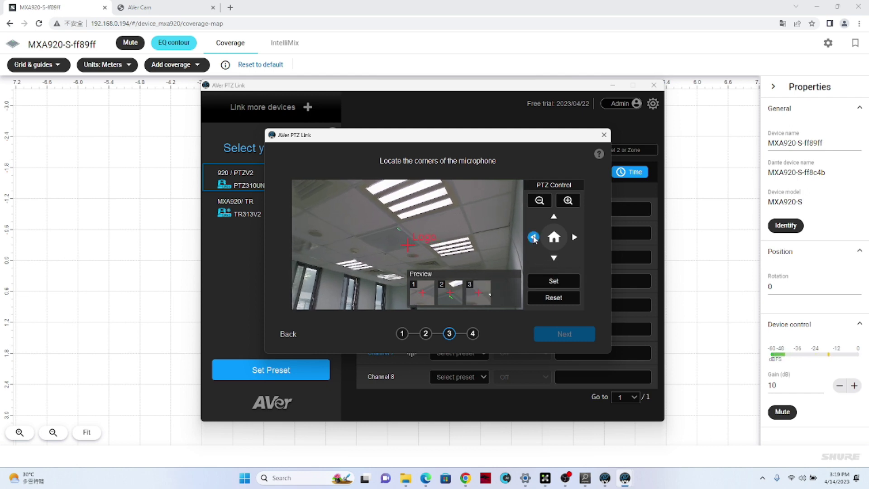
{"action": "left_click", "coordinate": [554, 218]}
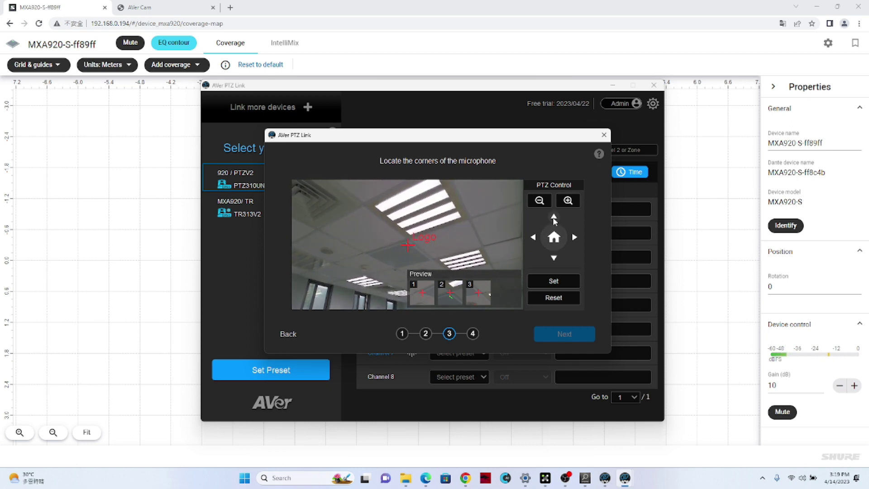
{"action": "left_click", "coordinate": [551, 278]}
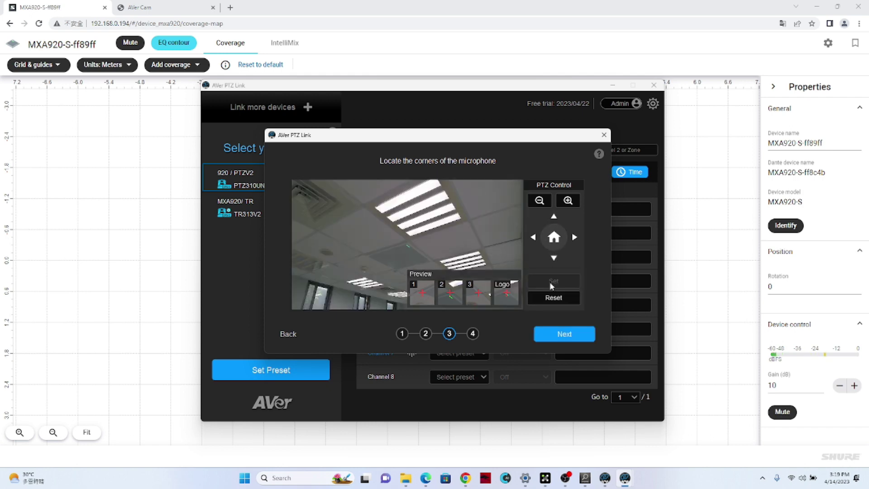
- Preview the setup, save the PTZ310UNV2 calibration, and acknowledge 'Setting is complete'
{"action": "left_click", "coordinate": [572, 330]}
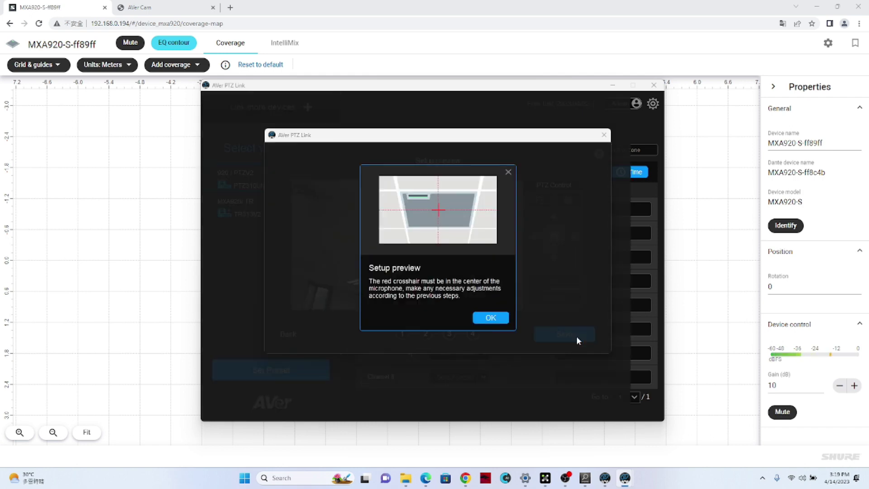
{"action": "left_click", "coordinate": [499, 316]}
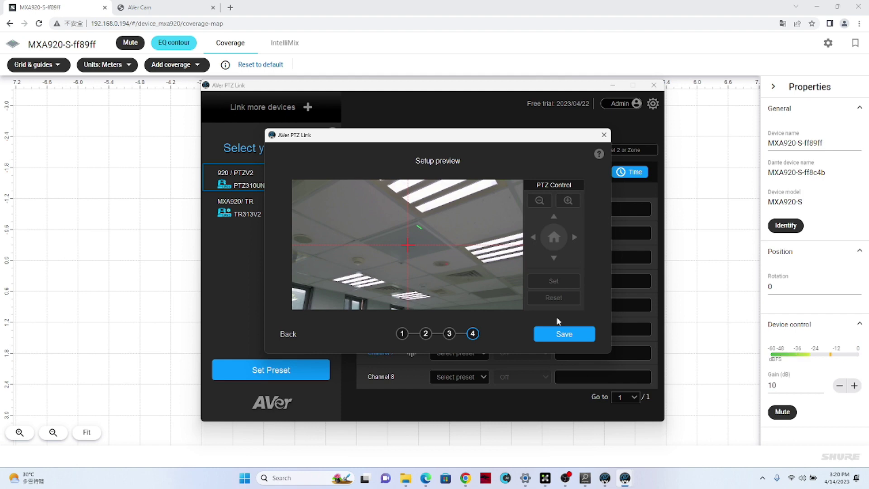
{"action": "left_click", "coordinate": [571, 337]}
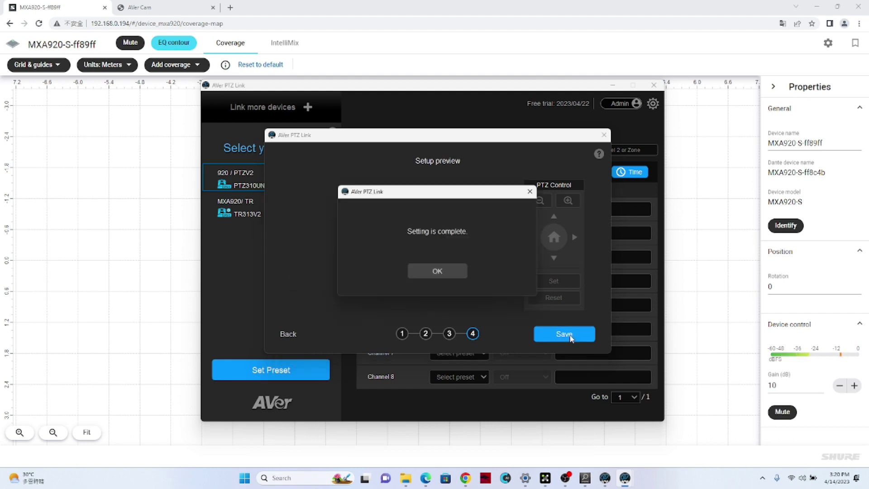
{"action": "left_click", "coordinate": [445, 272]}
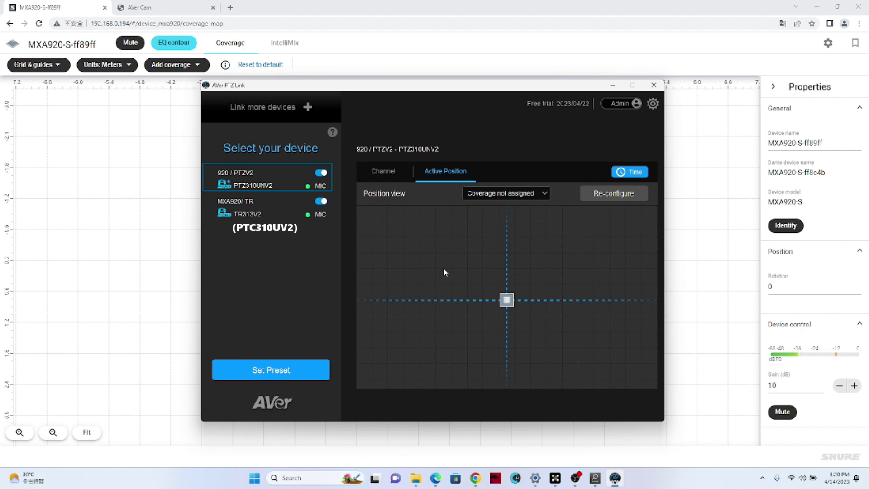
- Set presets to trigger after 0.5 sec and Multiple Speakers Mode to Back to Preset 0
{"action": "left_click", "coordinate": [629, 172]}
{"action": "left_click", "coordinate": [448, 133]}
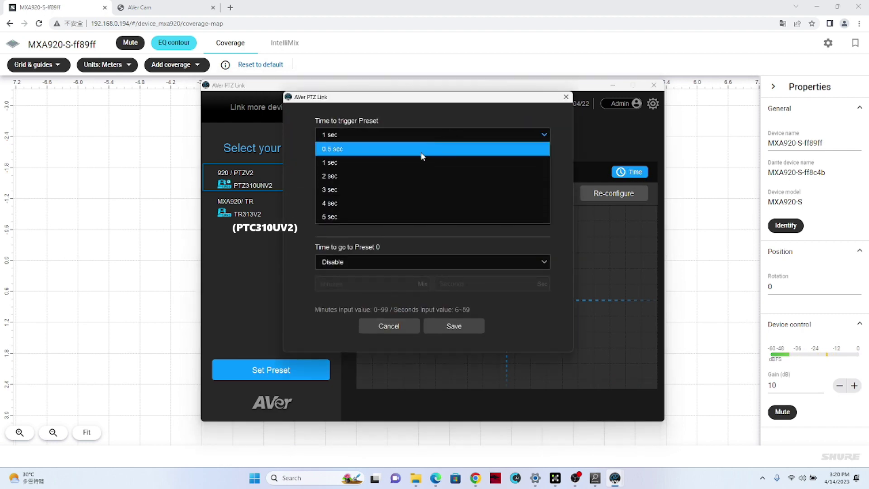
{"action": "left_click", "coordinate": [422, 149]}
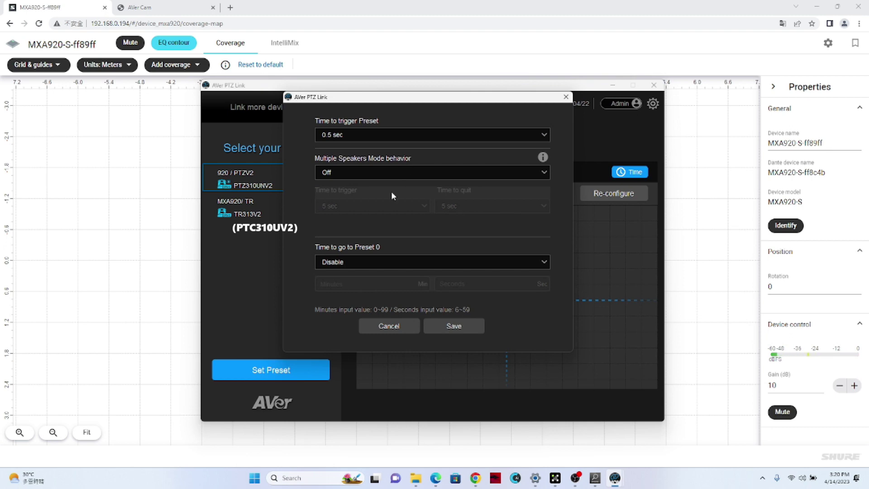
{"action": "left_click", "coordinate": [395, 171]}
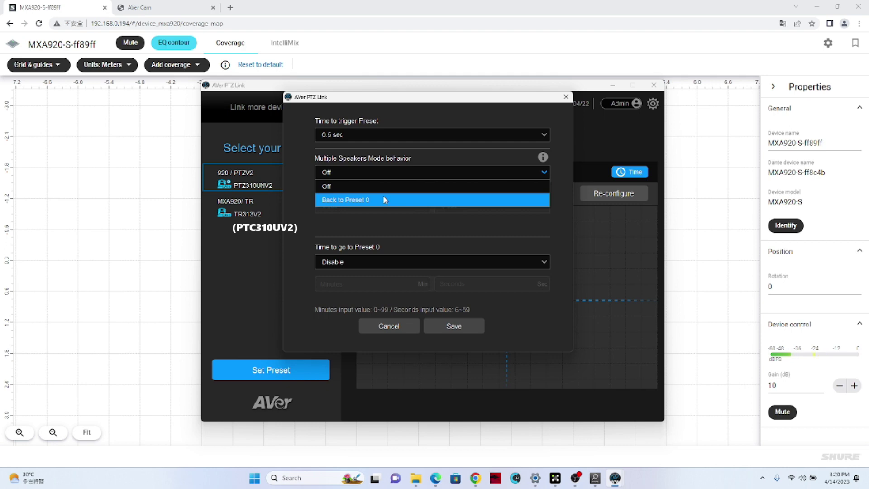
{"action": "left_click", "coordinate": [384, 200]}
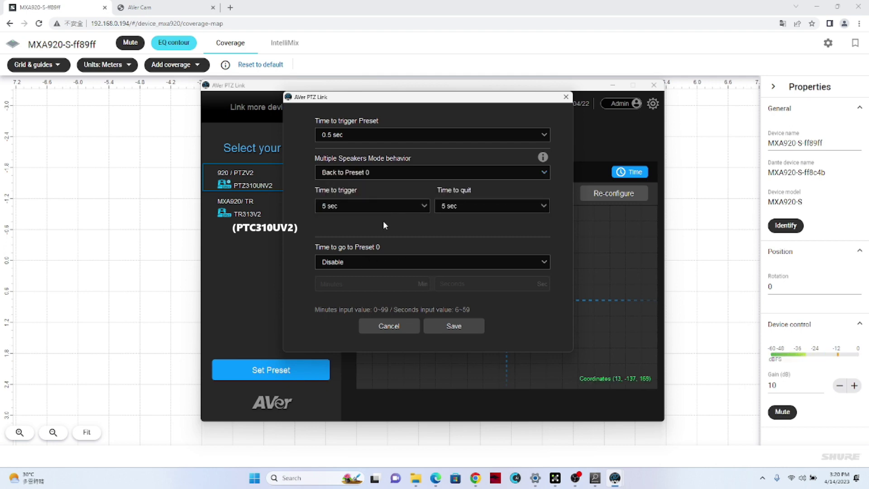
{"action": "left_click", "coordinate": [542, 158]}
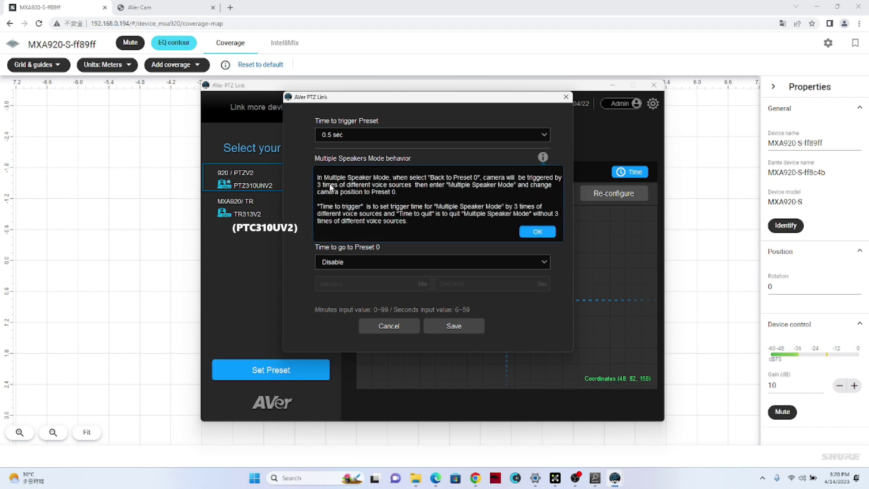
{"action": "left_click", "coordinate": [538, 232]}
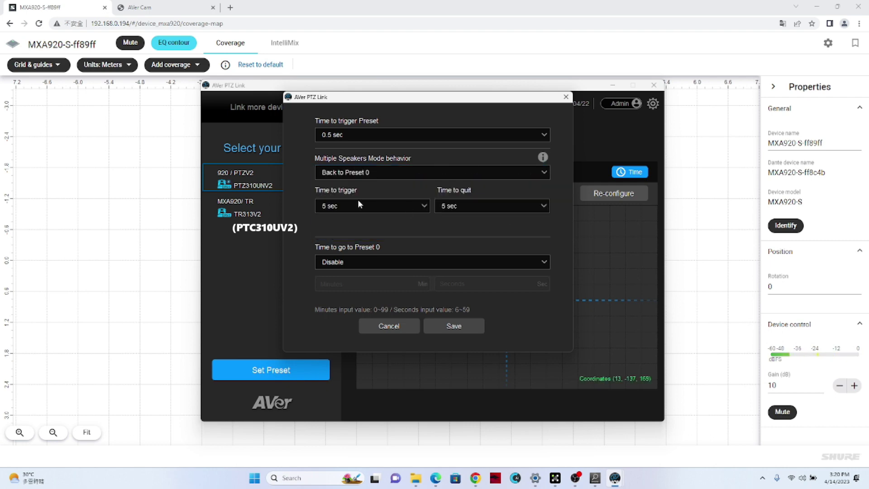
- Enable returning to Preset 0 after 0 min 6 sec and save the timing settings
{"action": "left_click", "coordinate": [381, 262]}
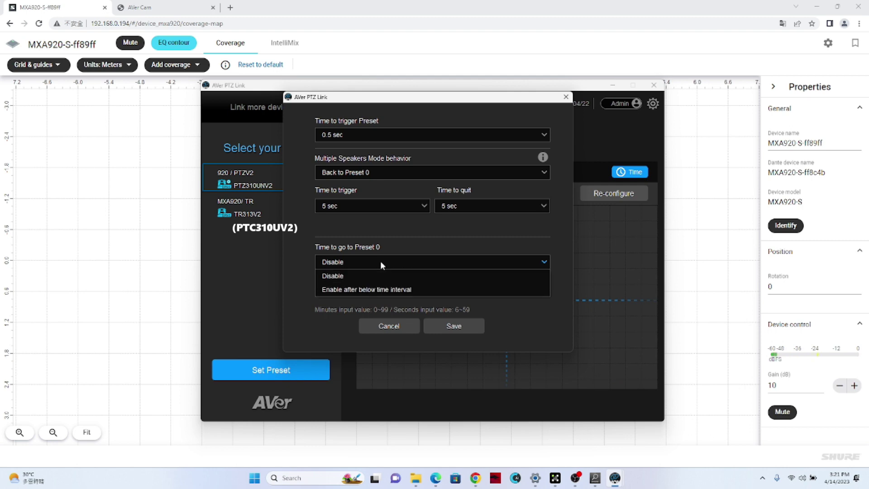
{"action": "left_click", "coordinate": [385, 286]}
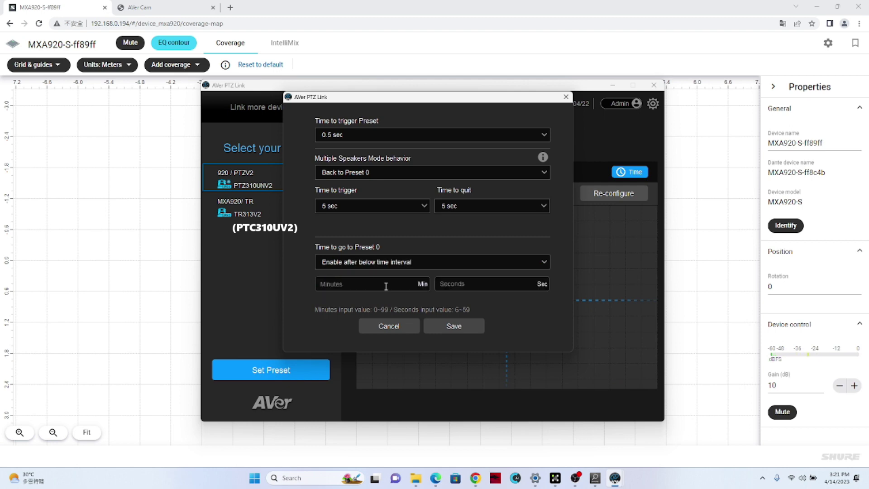
{"action": "left_click", "coordinate": [478, 291]}
{"action": "type", "text": "0"}
{"action": "left_click", "coordinate": [464, 285]}
{"action": "type", "text": "6"}
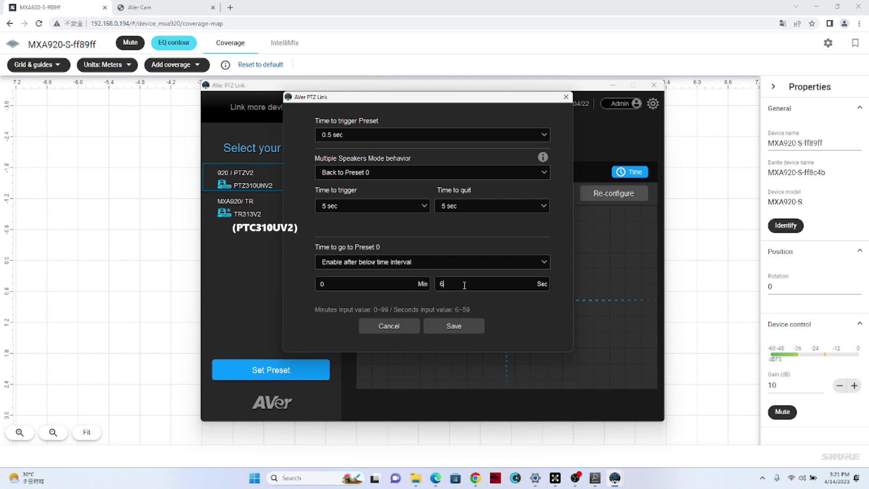
{"action": "left_click", "coordinate": [464, 328]}
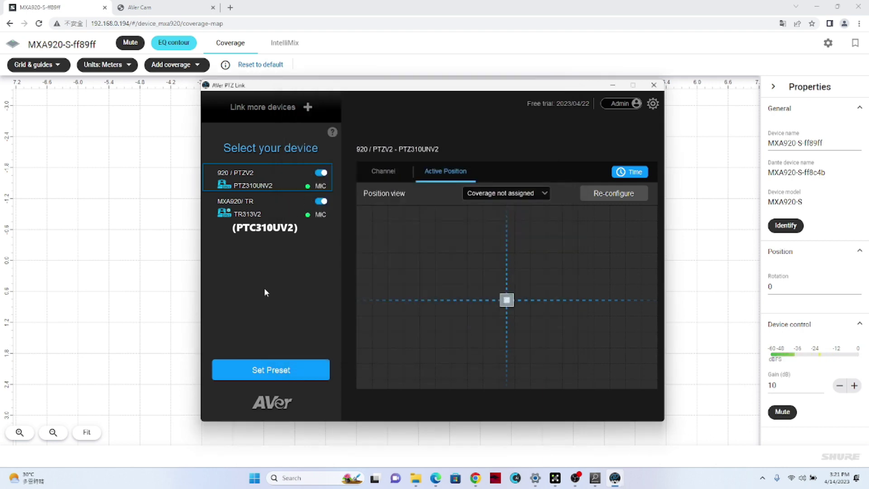
- Recall Preset 0, tilt to frame the meeting table, and close the camera control window
{"action": "left_click", "coordinate": [272, 371]}
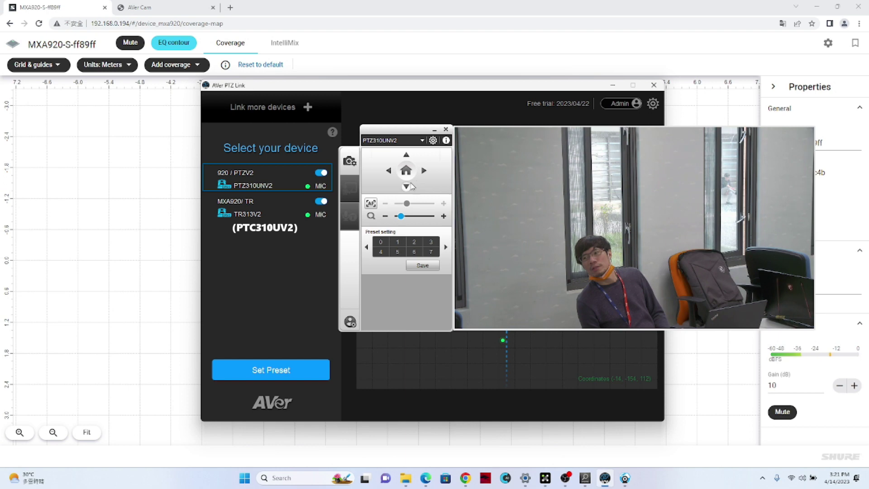
{"action": "left_click", "coordinate": [383, 244]}
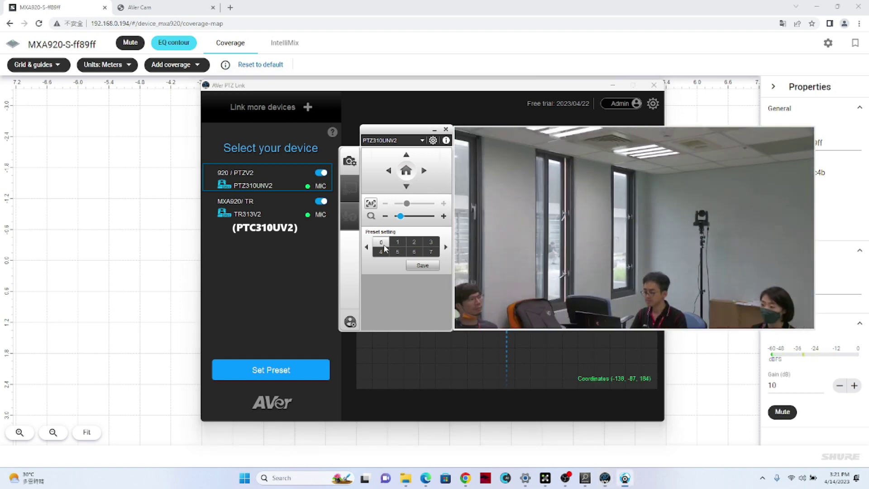
{"action": "left_click", "coordinate": [406, 156]}
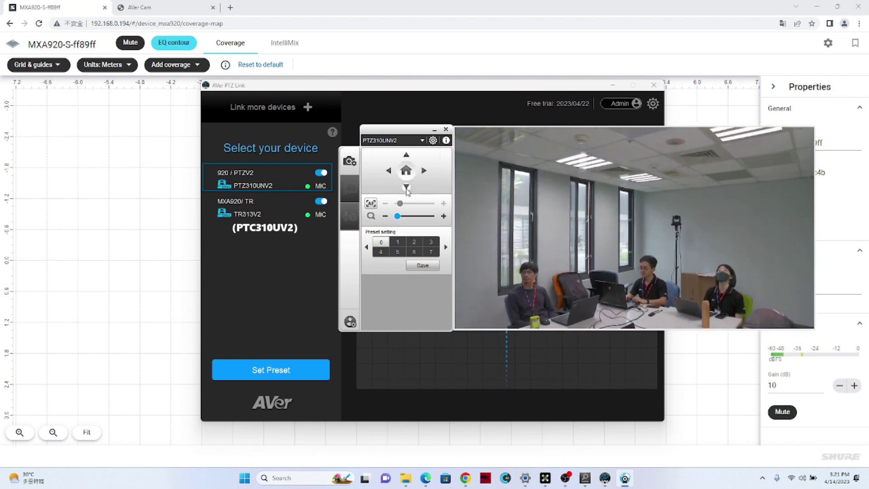
{"action": "left_click", "coordinate": [406, 187]}
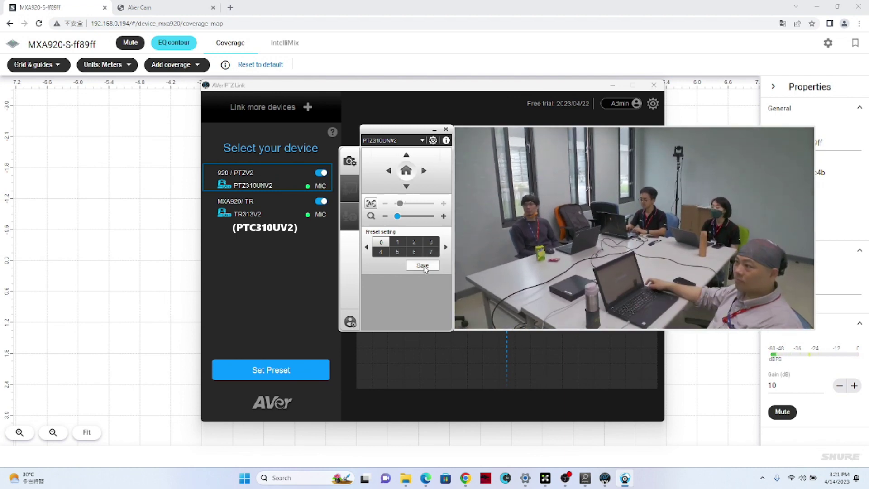
{"action": "left_click", "coordinate": [446, 130]}
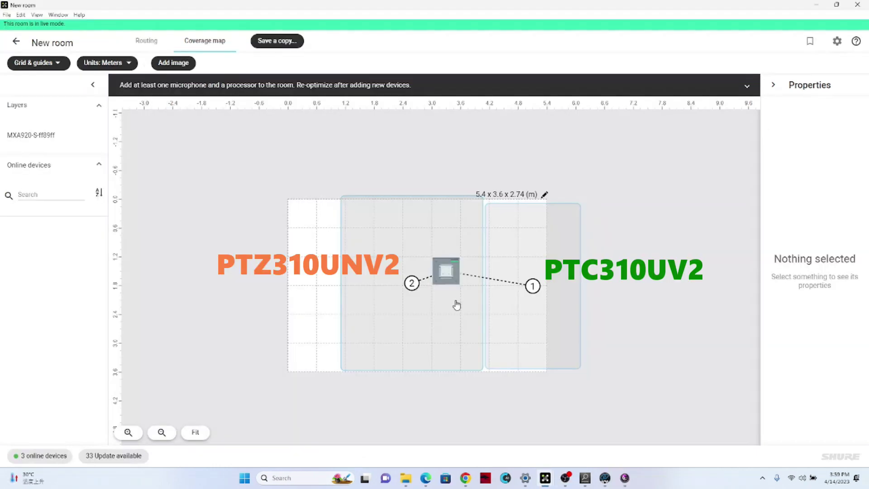
- Inspect the MXA920 and room workspace on the map, deselect, then switch to AVer PTZ Link
{"action": "left_click", "coordinate": [455, 282]}
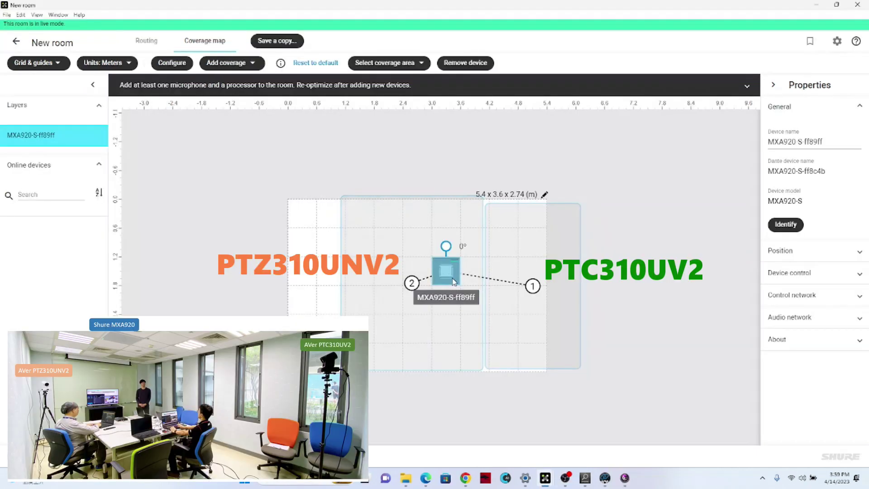
{"action": "left_click", "coordinate": [649, 255]}
{"action": "left_click", "coordinate": [545, 195]}
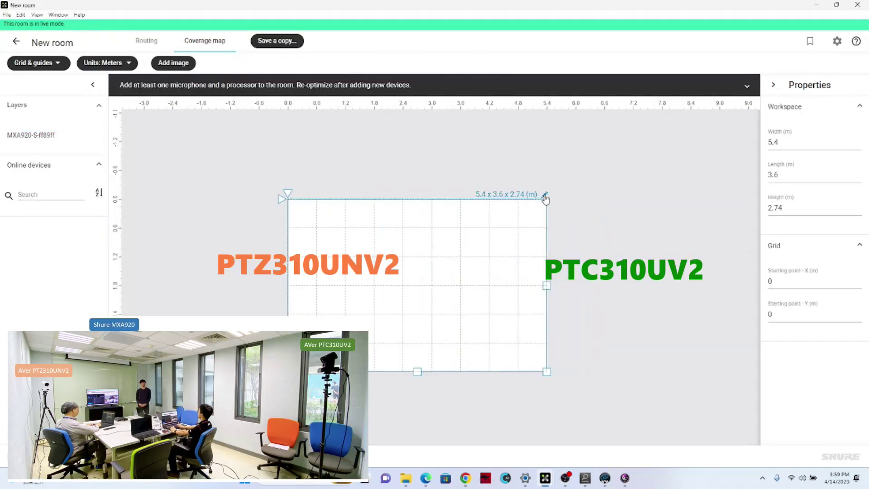
{"action": "left_click", "coordinate": [598, 191]}
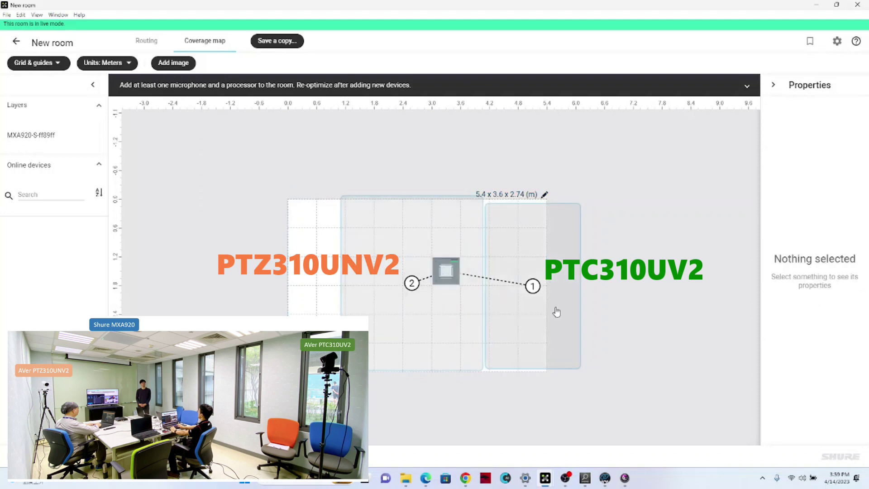
{"action": "key", "text": "alt+Tab"}
{"action": "key", "text": "alt+Tab"}
{"action": "key", "text": "alt+Tab"}
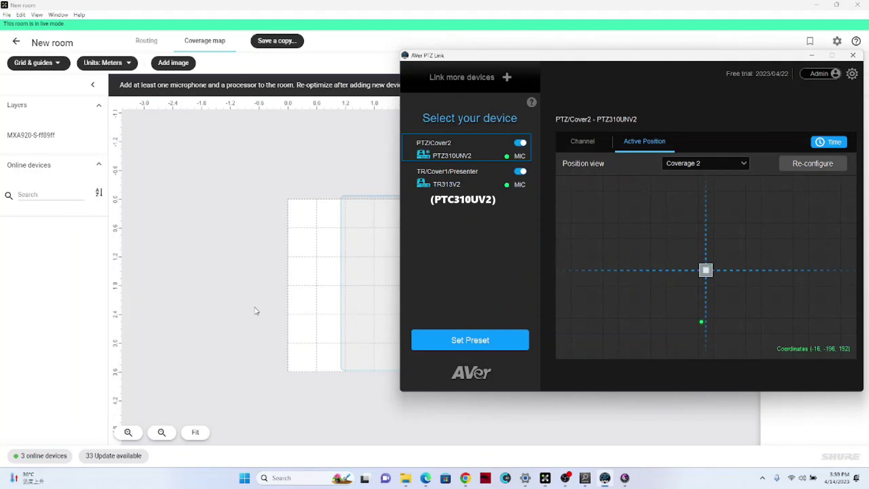
- Switch to AVer PTZ Link and show Coverage 1 in the TR313V2 position view
{"action": "key", "text": "alt+Tab"}
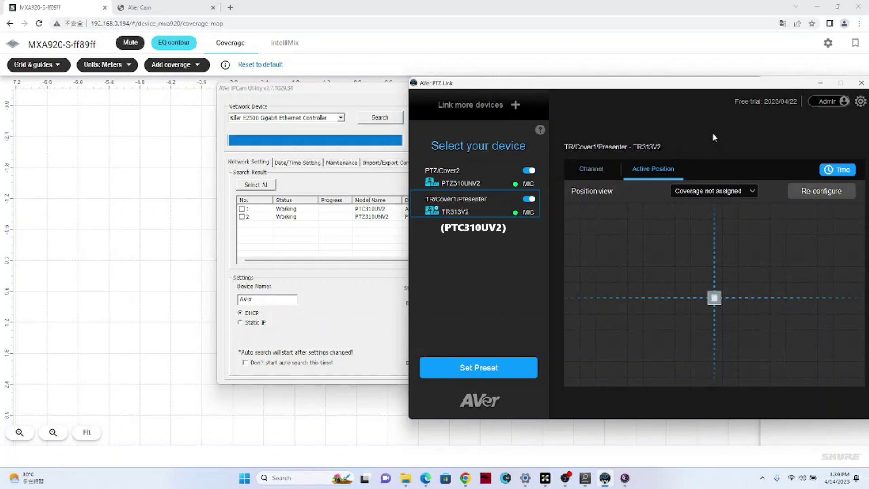
{"action": "left_click", "coordinate": [711, 191]}
{"action": "left_click", "coordinate": [693, 224]}
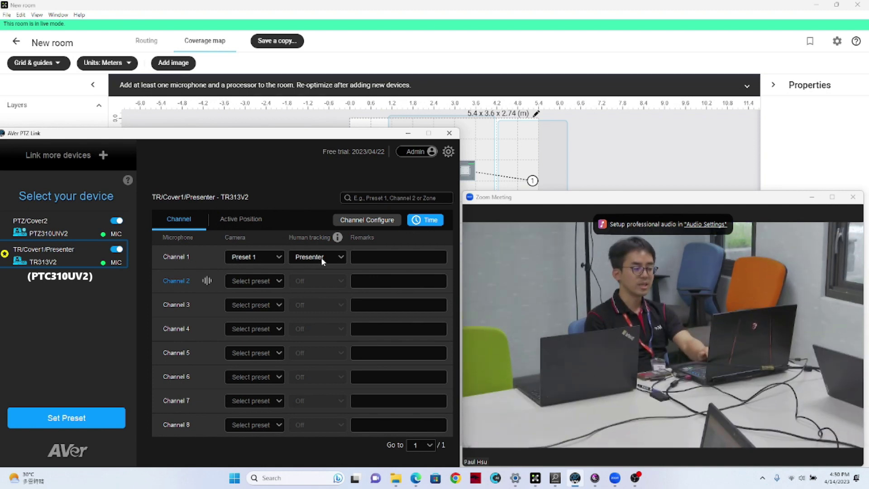
{"action": "left_click", "coordinate": [70, 229]}
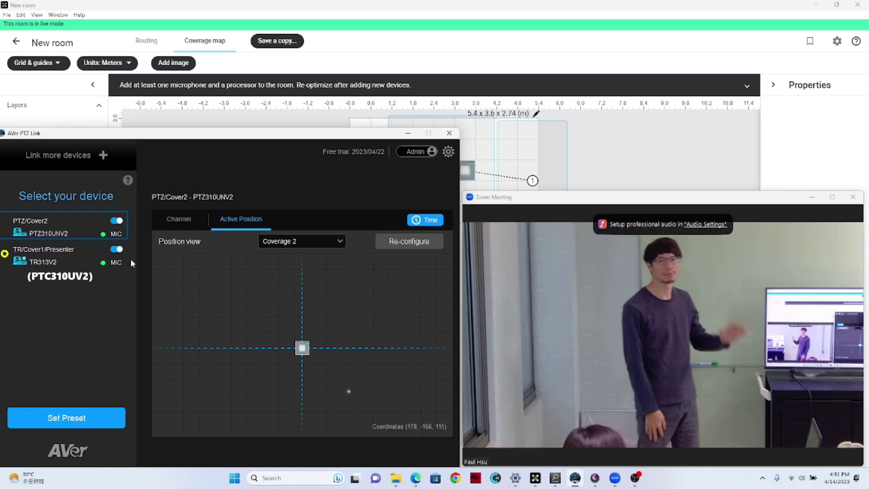
{"action": "left_click", "coordinate": [67, 254]}
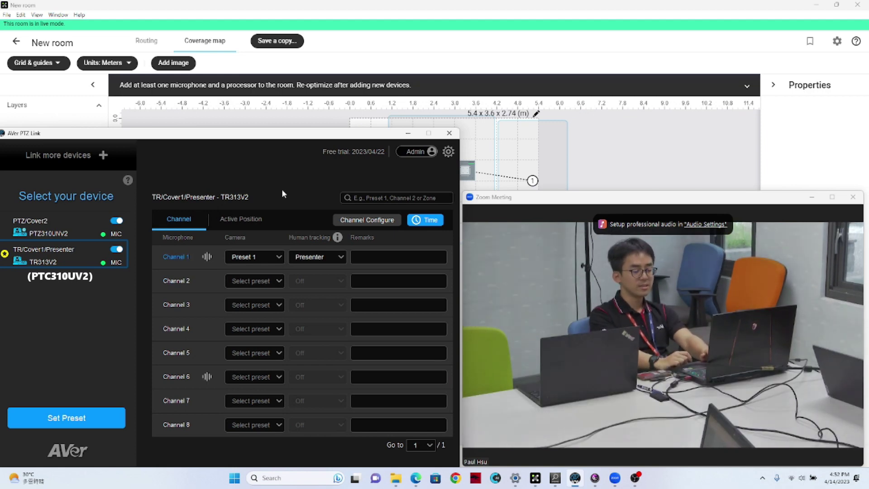
- Set the PTZ/Cover2 multi-speaker timing to trigger after 10 sec and quit after 15 sec
{"action": "left_click", "coordinate": [427, 221]}
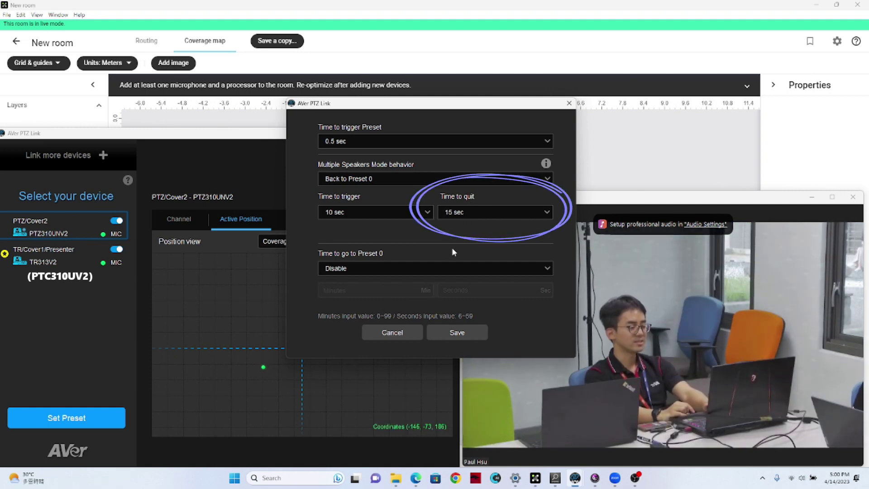
{"action": "left_click", "coordinate": [461, 332]}
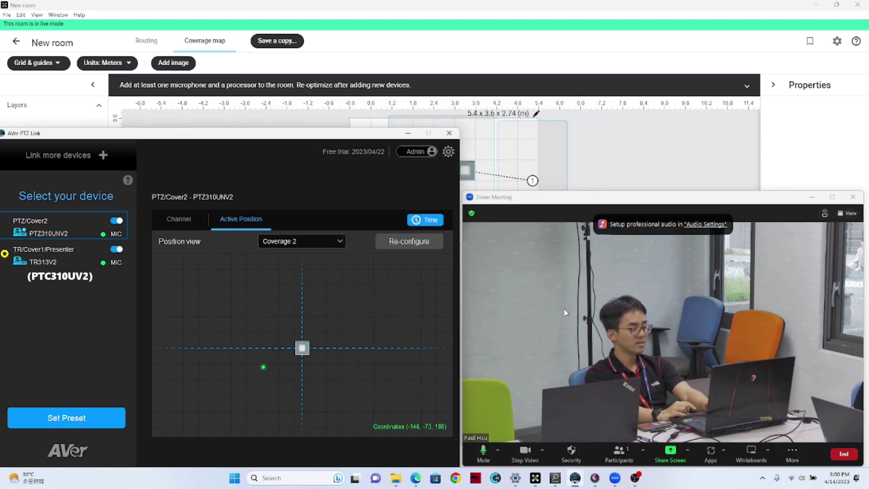